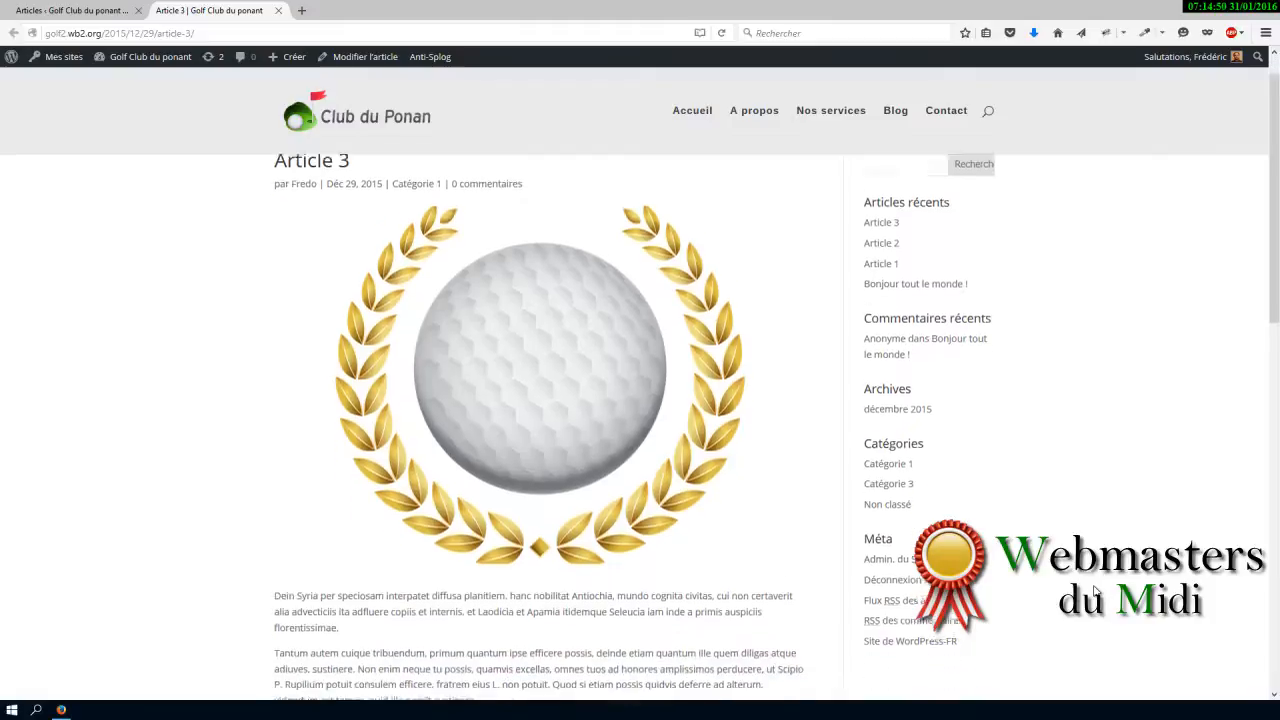
# - Open the site's Tableau de bord in a new browser tab and go to its Widgets page
pyautogui.scroll(3, 1095, 592)
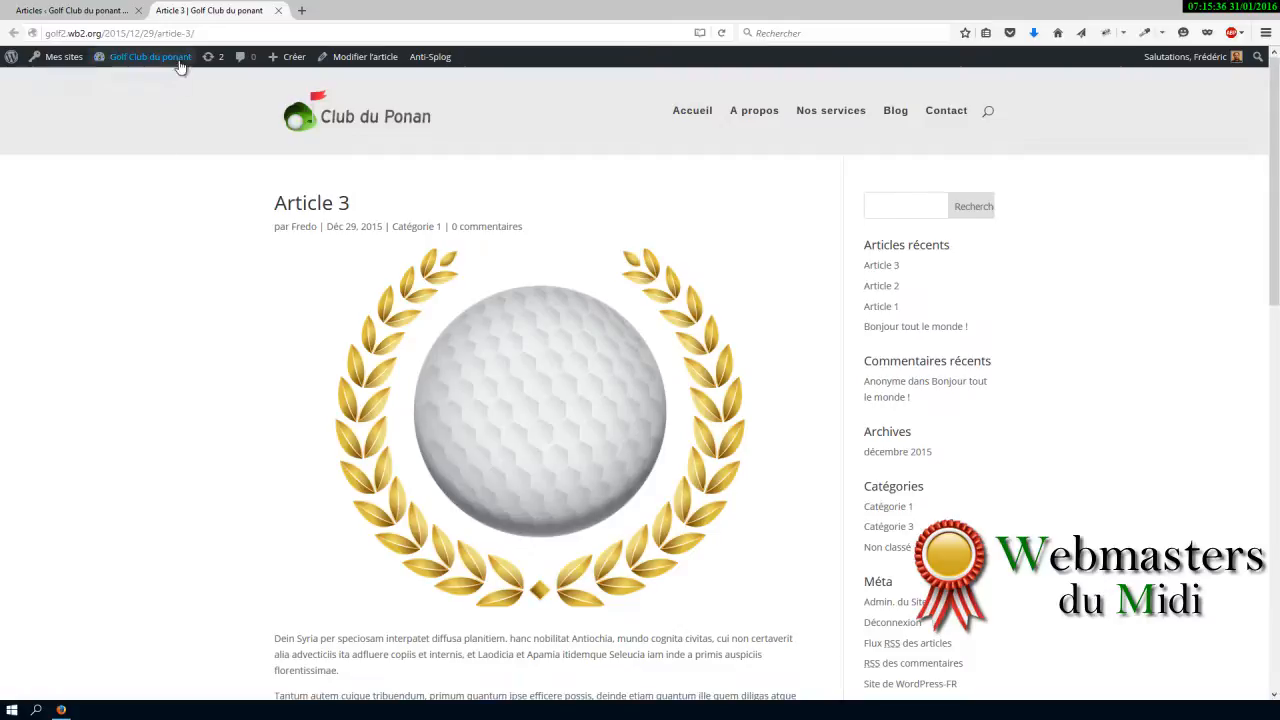
pyautogui.moveTo(175, 59)
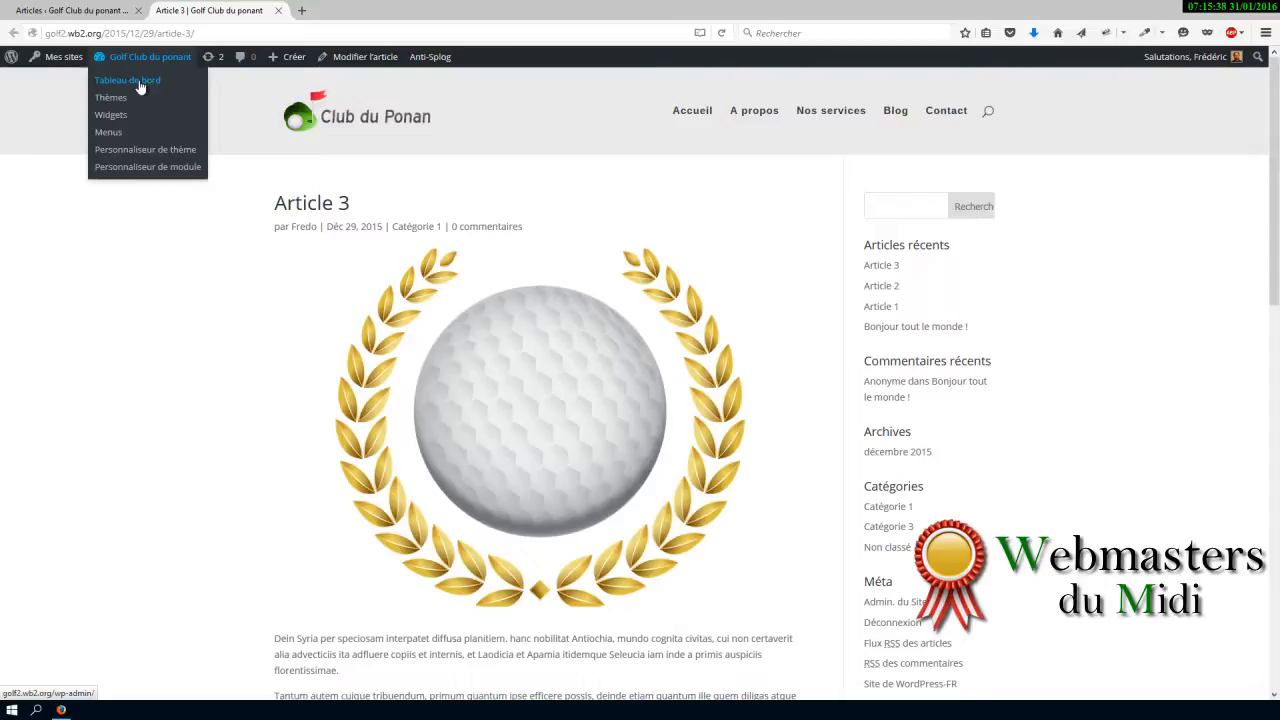
pyautogui.rightClick(140, 88)
pyautogui.click(175, 89)
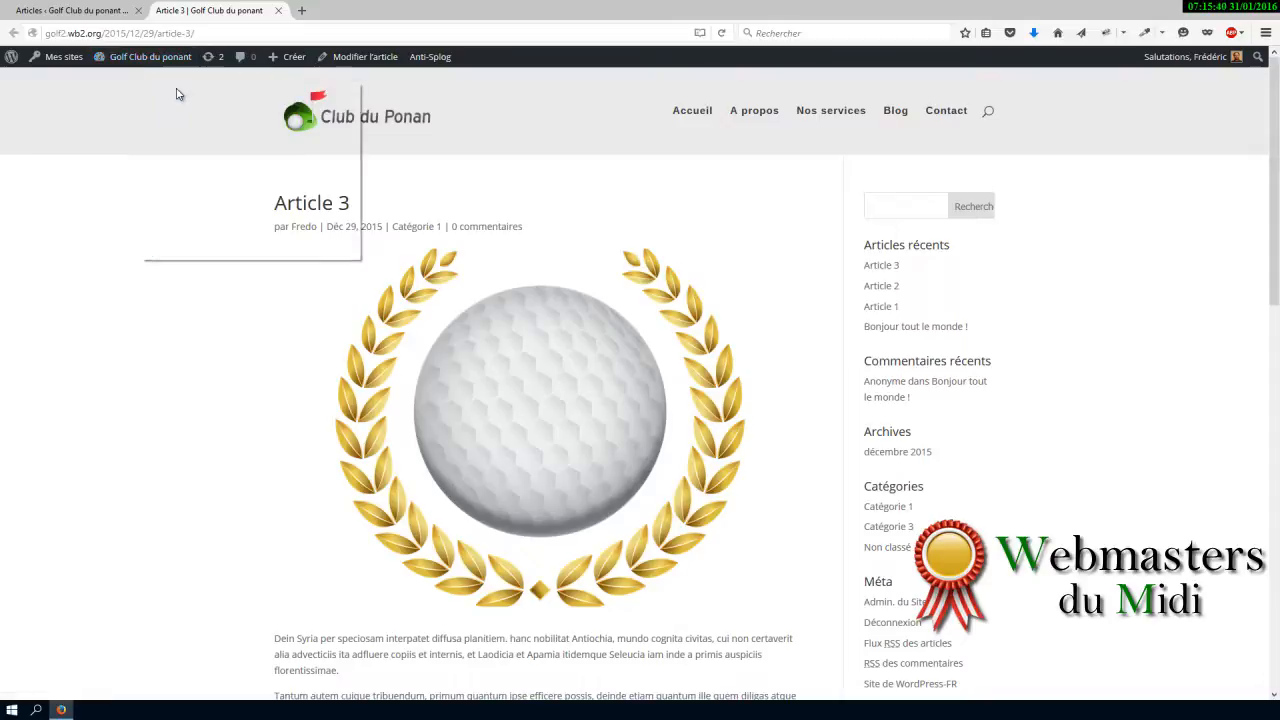
pyautogui.click(340, 9)
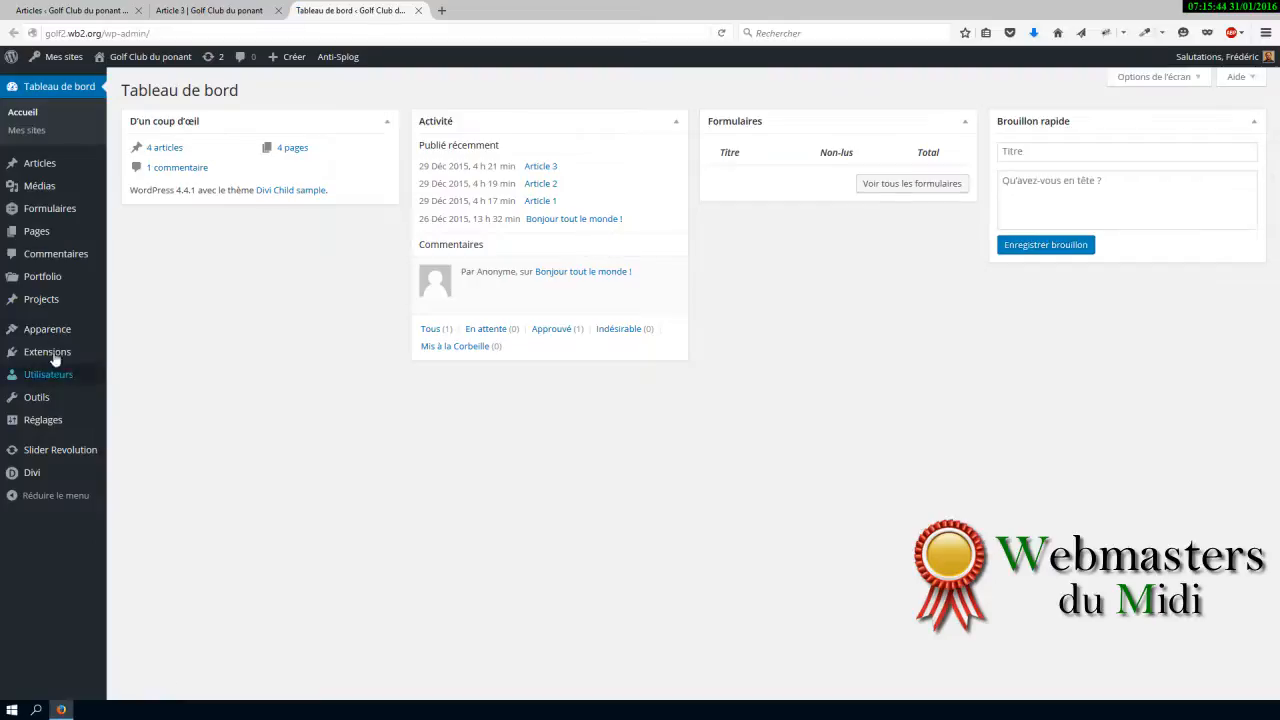
pyautogui.moveTo(63, 330)
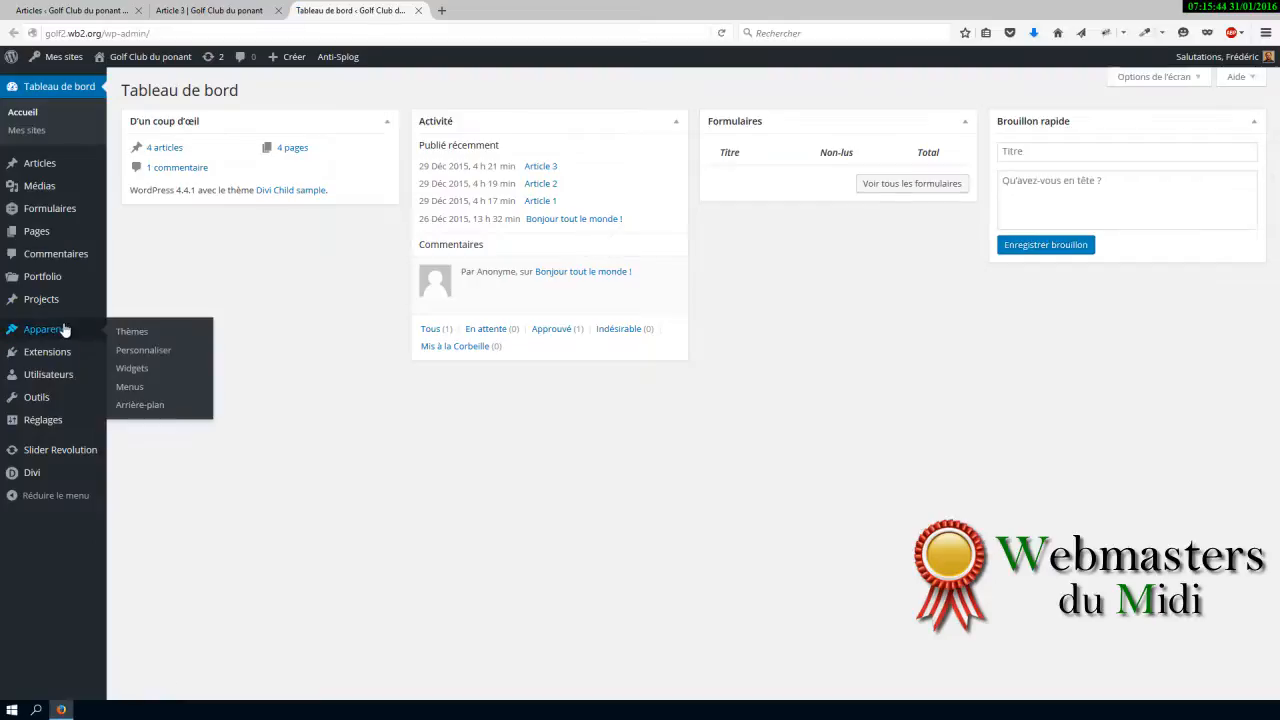
pyautogui.click(136, 370)
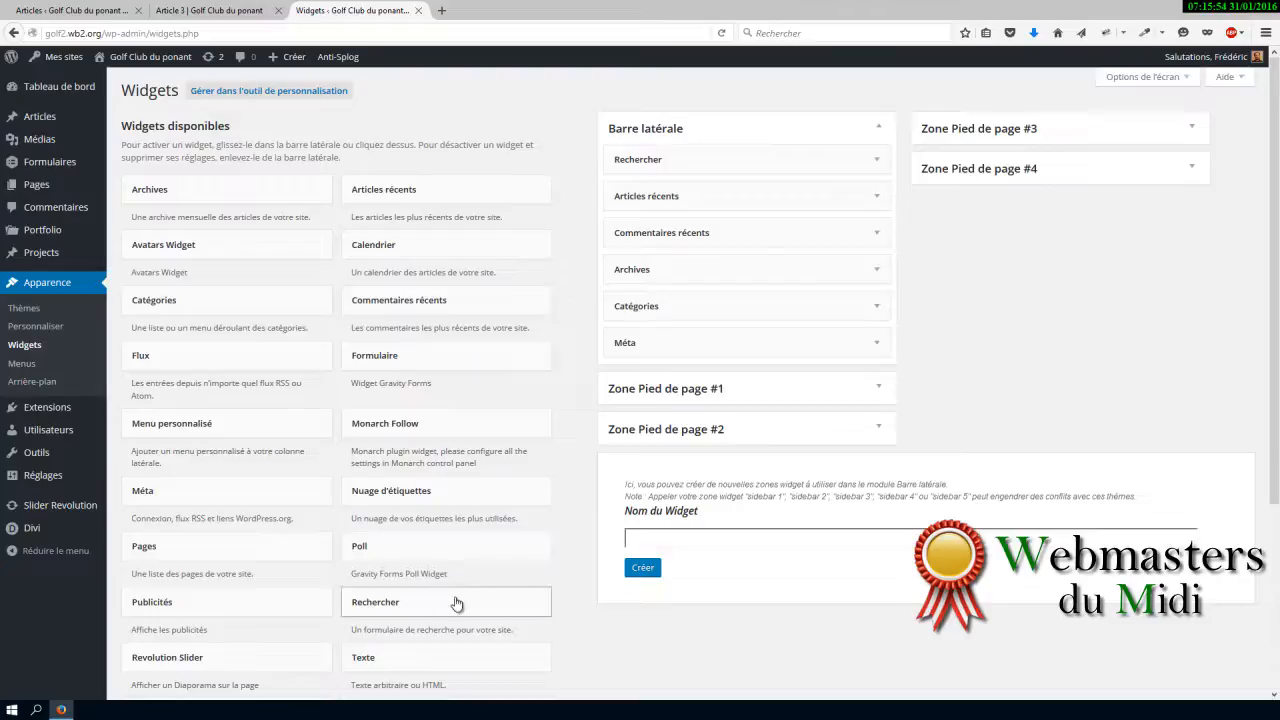
# - Review the available widgets, the deactivated widgets section and the widget areas on the Widgets page
pyautogui.scroll(-3, 460, 490)
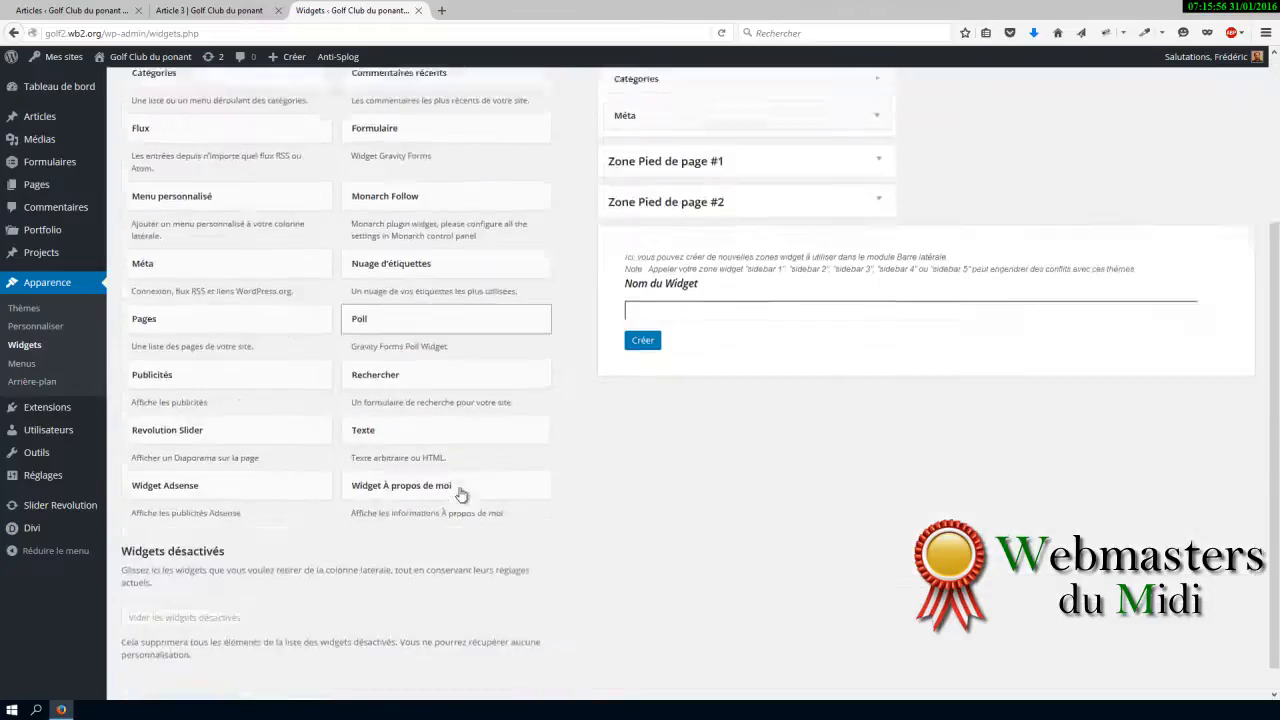
pyautogui.scroll(3, 515, 495)
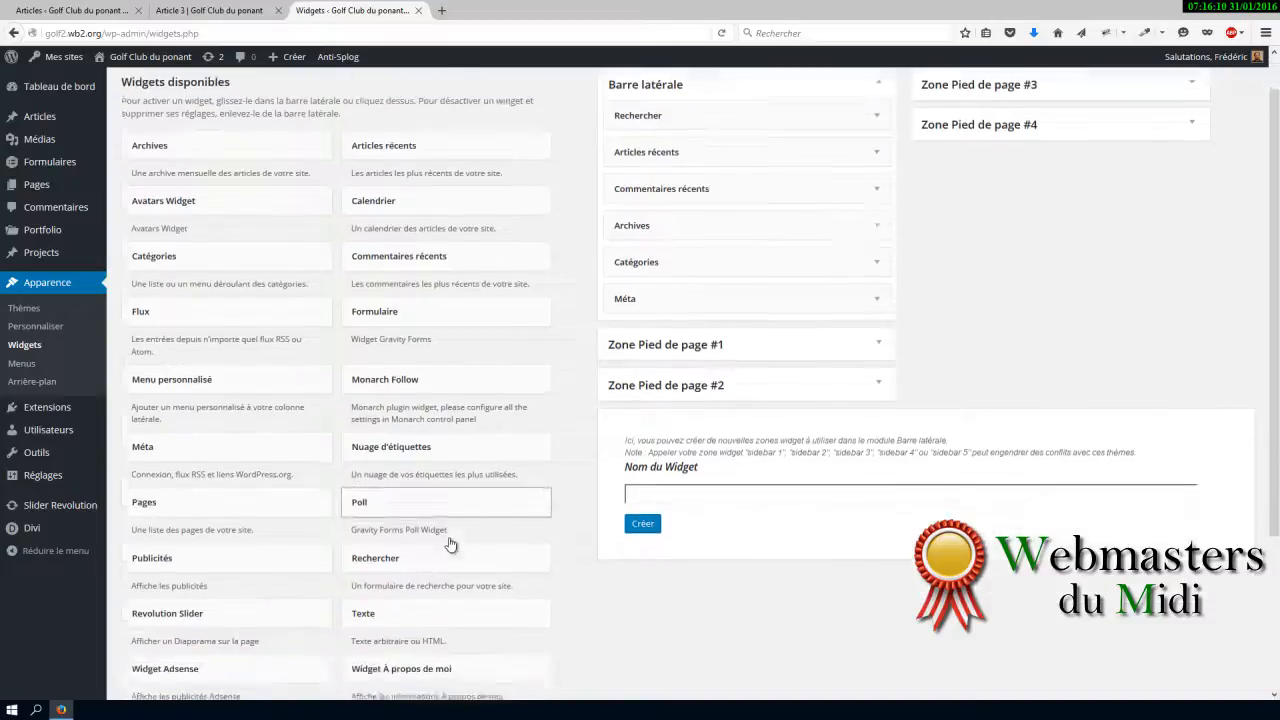
pyautogui.scroll(-3, 457, 520)
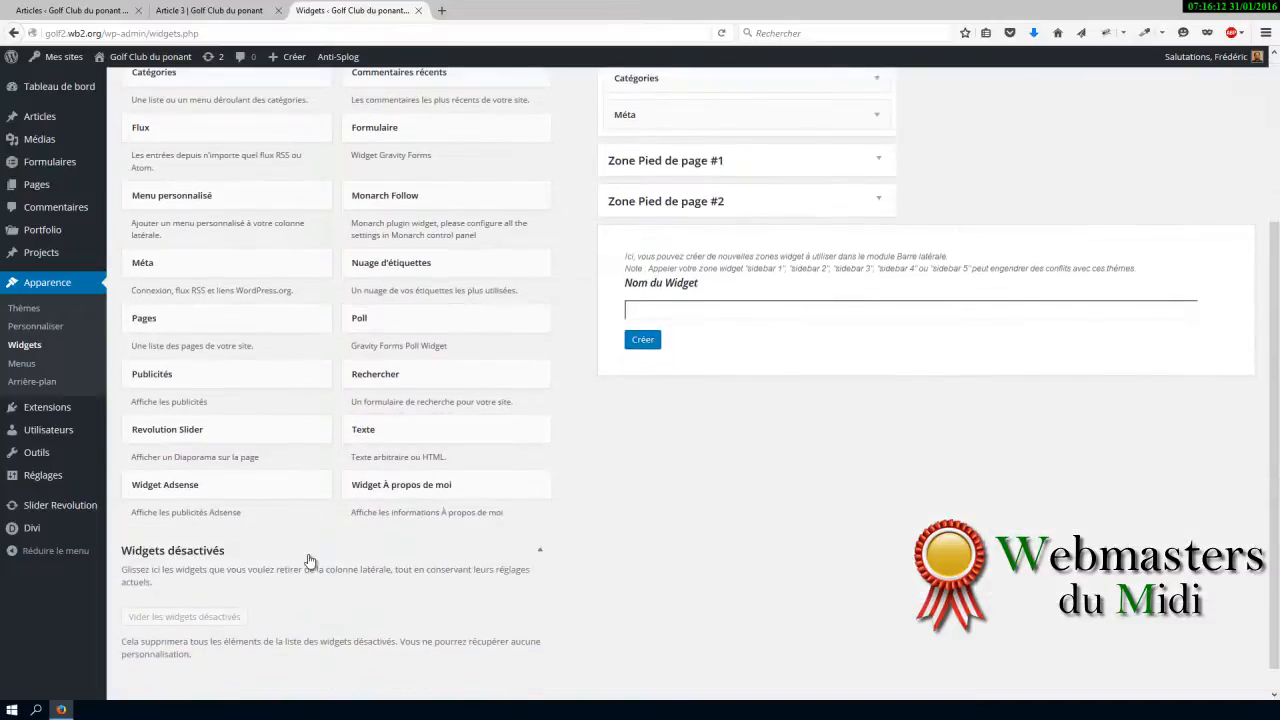
pyautogui.scroll(-1, 310, 562)
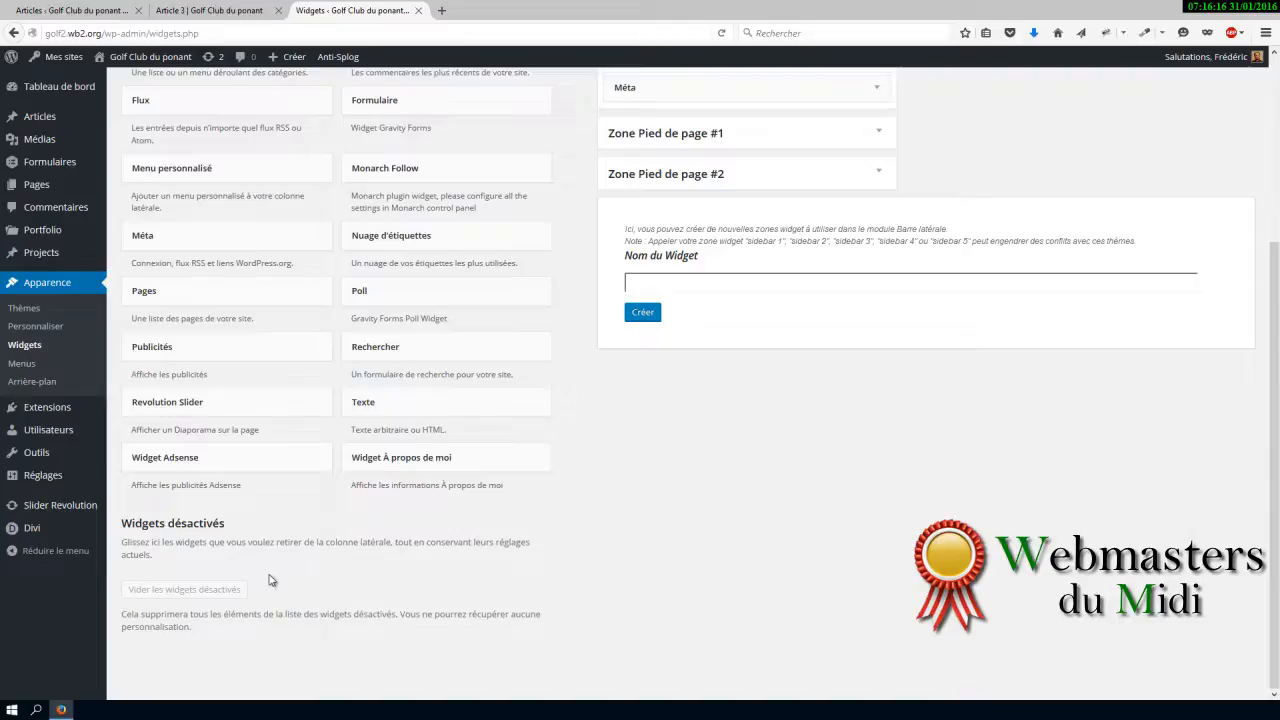
pyautogui.scroll(5, 273, 580)
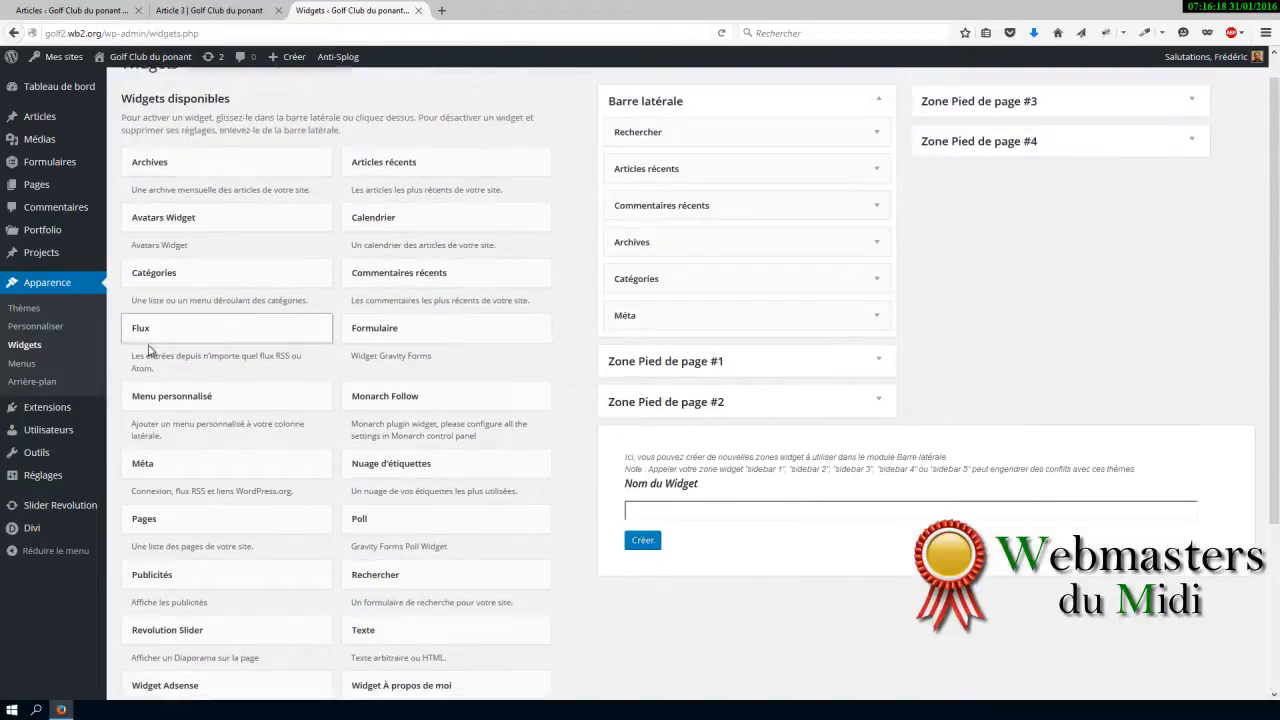
pyautogui.scroll(-3, 183, 571)
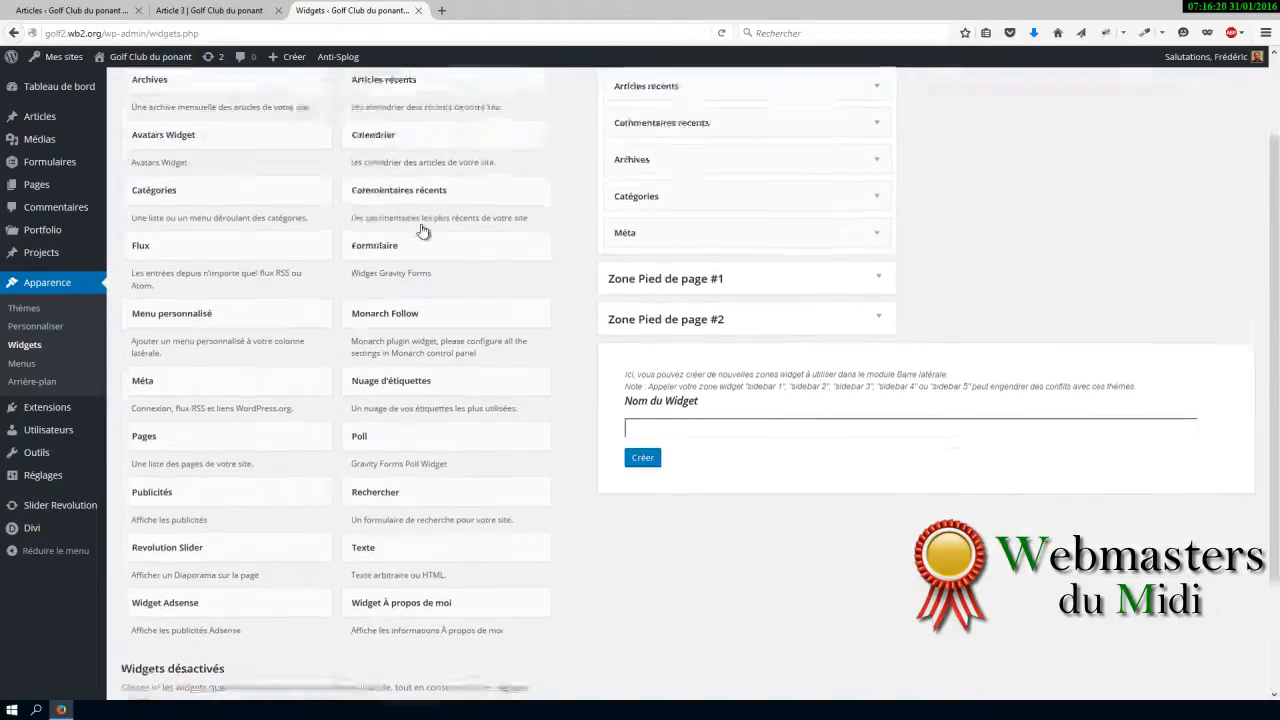
pyautogui.scroll(2, 422, 231)
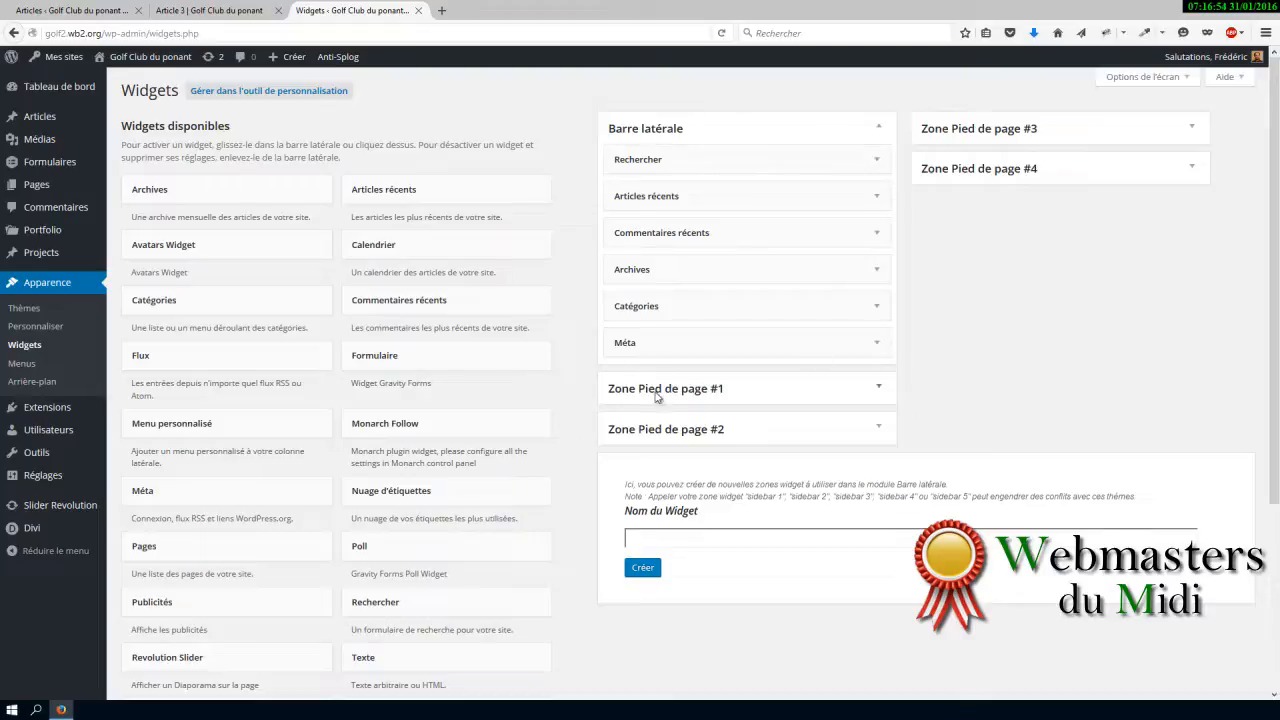
# - Examine the order of the sidebar blocks on the published Article 3 page, from the search box to Méta
pyautogui.click(198, 10)
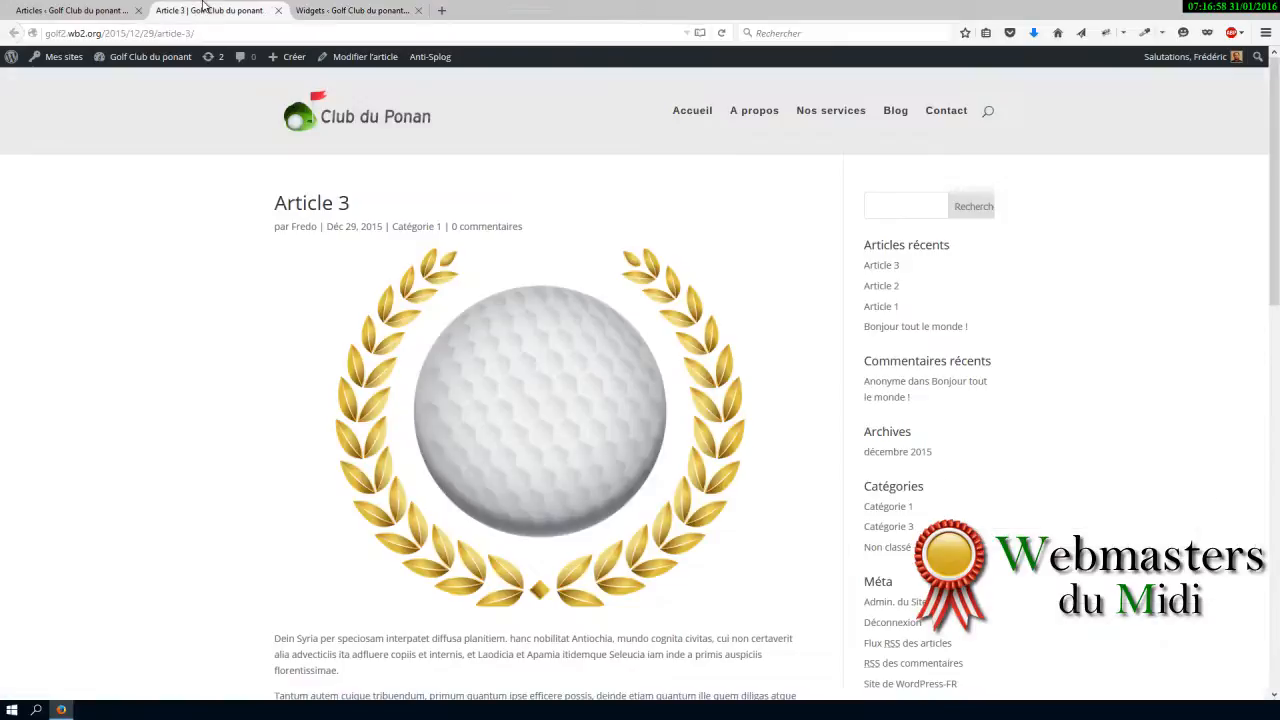
pyautogui.scroll(-3, 571, 313)
pyautogui.scroll(-3, 590, 360)
pyautogui.scroll(5, 551, 306)
pyautogui.scroll(-3, 908, 578)
pyautogui.scroll(3, 912, 583)
pyautogui.scroll(-2, 905, 420)
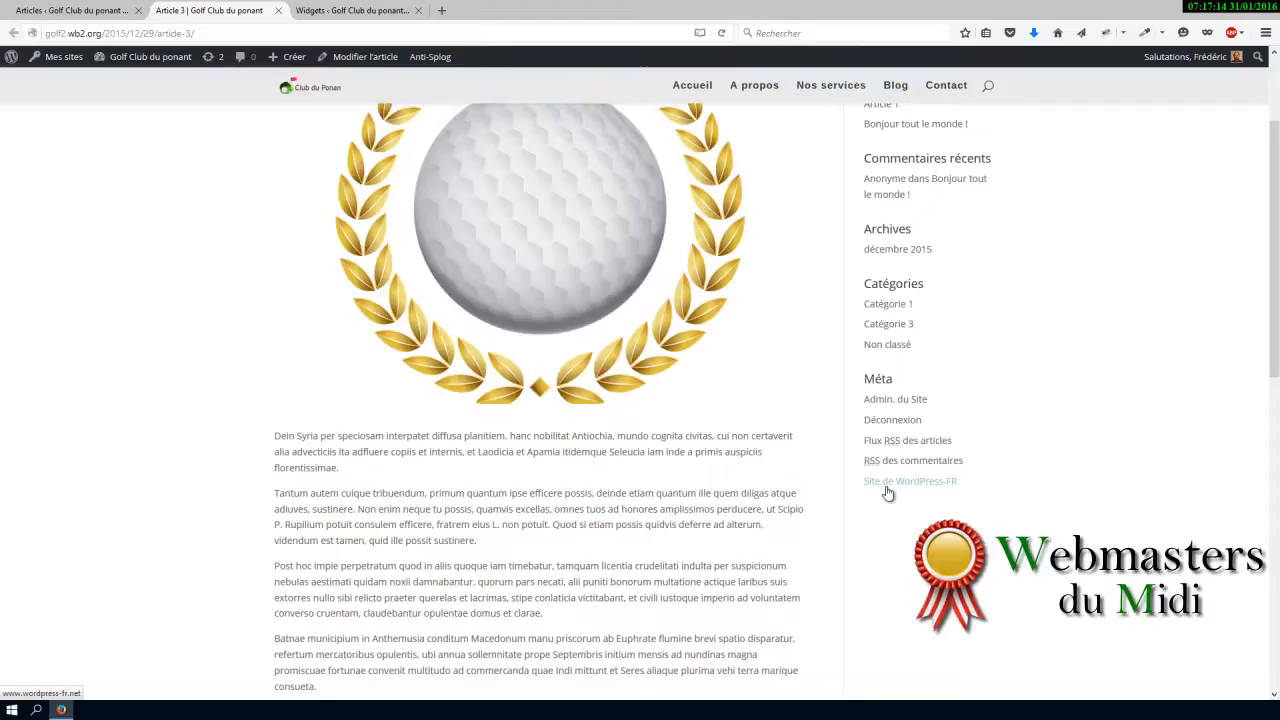
pyautogui.scroll(1, 986, 500)
pyautogui.scroll(2, 867, 250)
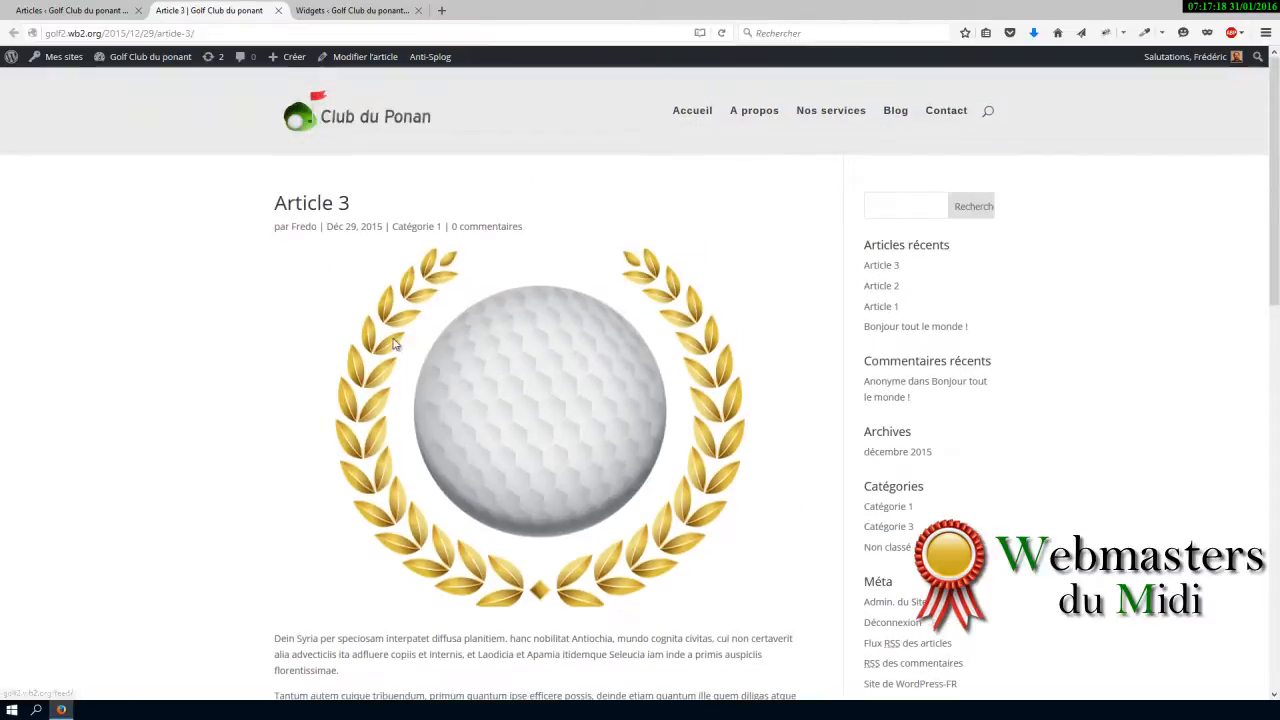
# - Move the Méta widget to the first position in the Barre latérale area and reload the Article 3 page
pyautogui.click(331, 11)
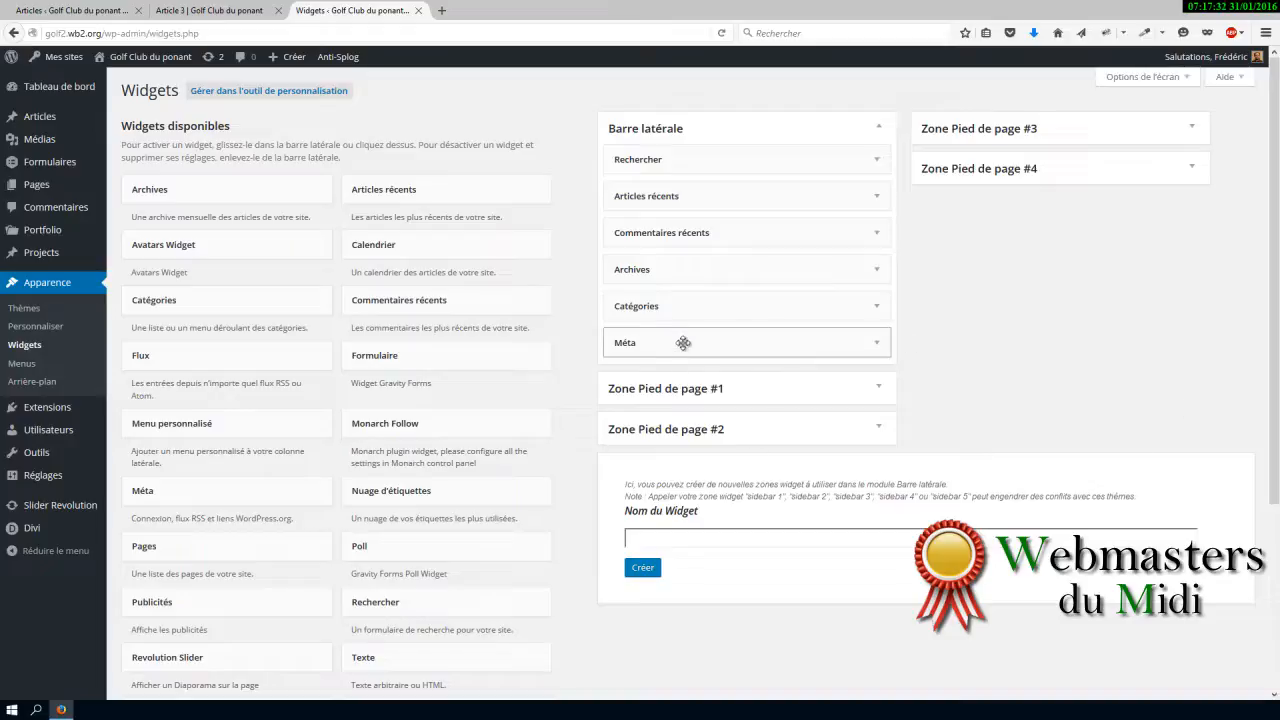
pyautogui.moveTo(687, 342); pyautogui.dragTo(680, 160)
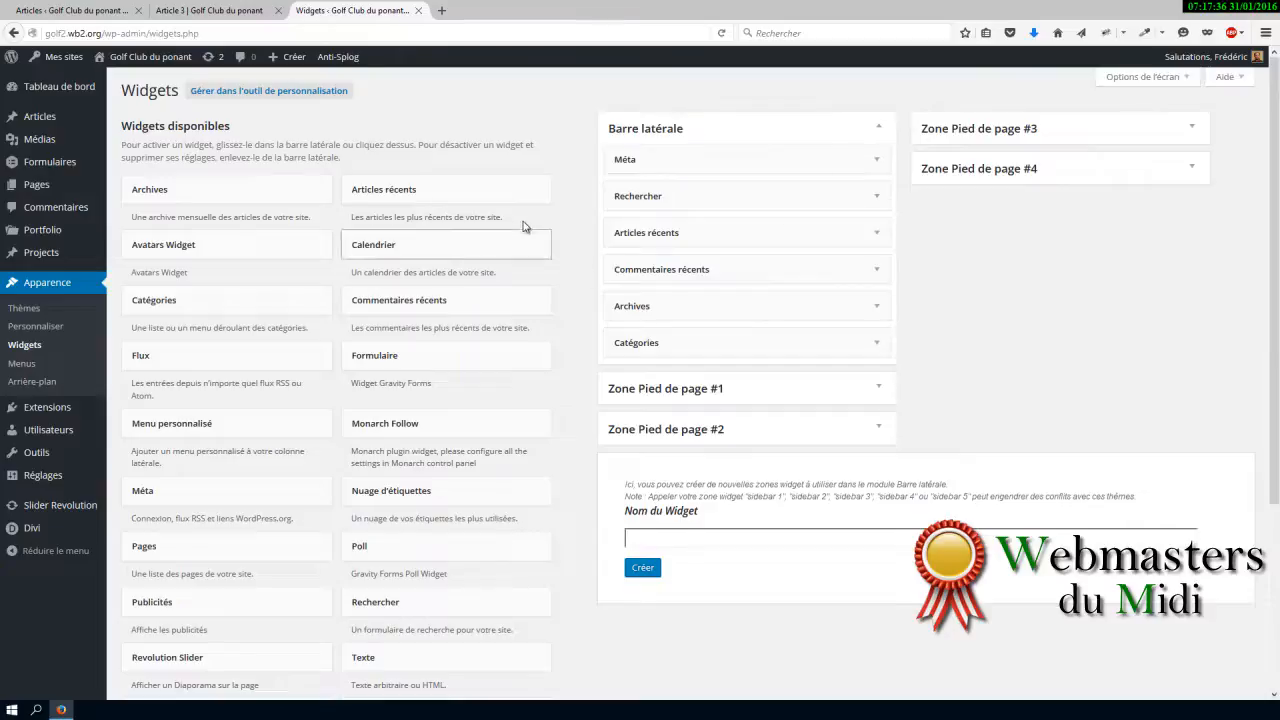
pyautogui.click(251, 11)
pyautogui.rightClick(771, 194)
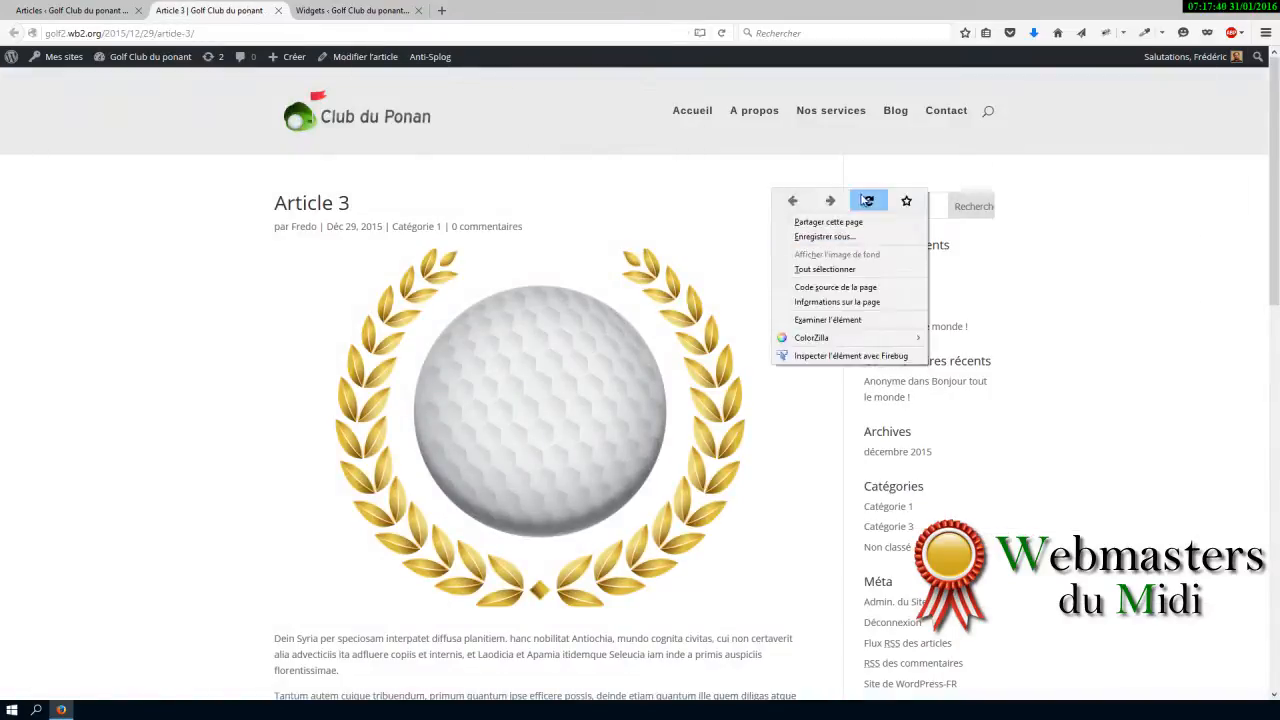
pyautogui.click(868, 201)
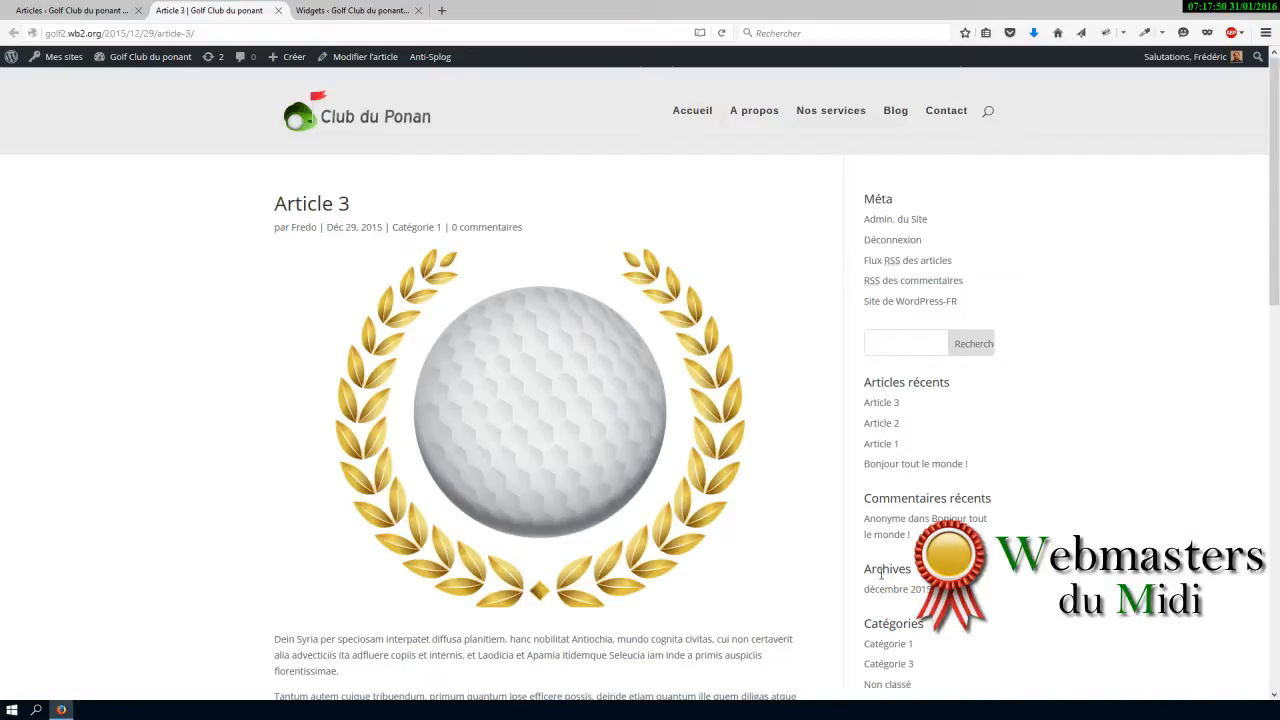
# - Add a Formulaire widget above Méta in the Barre latérale area and view its list of forms
pyautogui.click(331, 12)
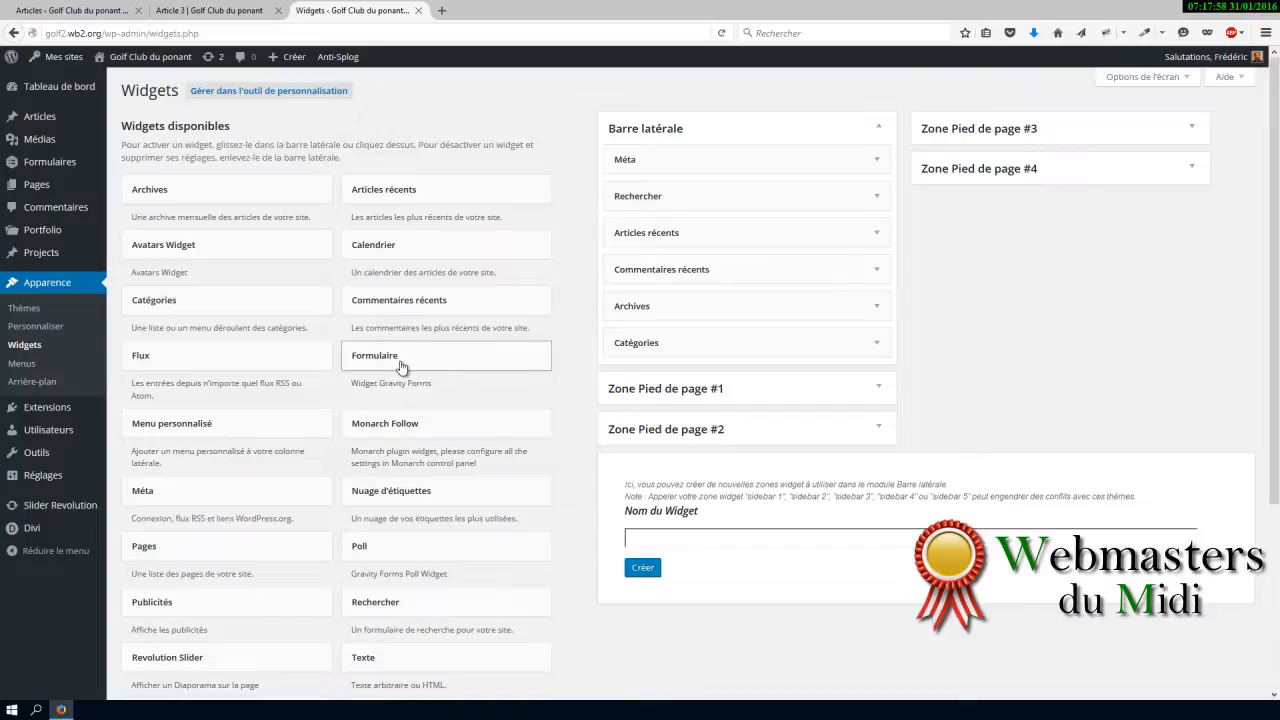
pyautogui.moveTo(424, 362); pyautogui.dragTo(691, 164)
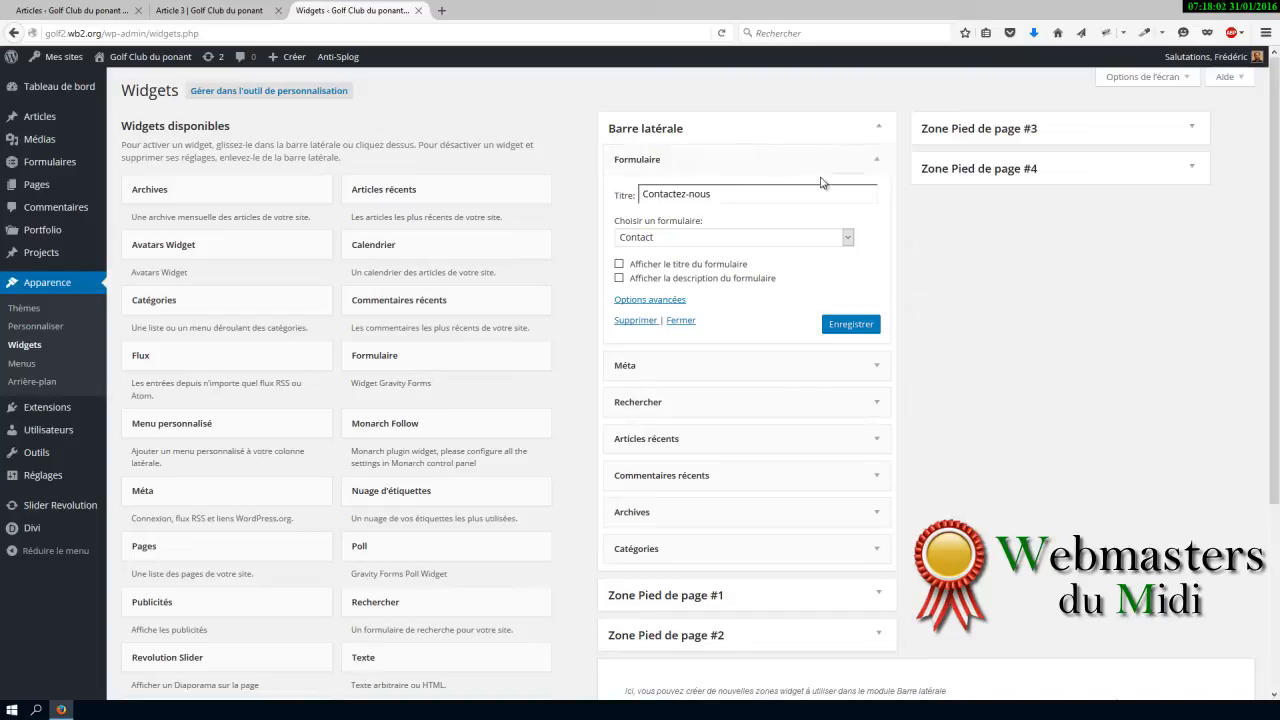
pyautogui.click(846, 244)
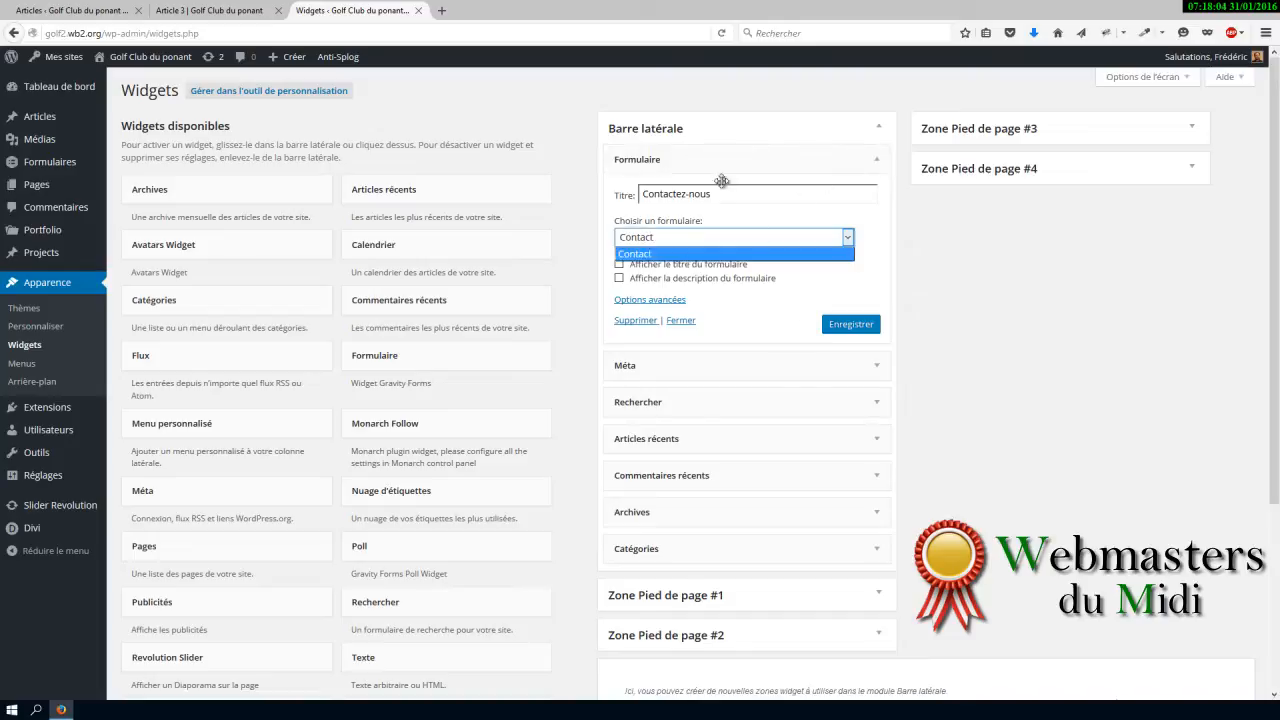
# - Expand the settings of the Méta and Rechercher widgets in the Barre latérale area
pyautogui.click(869, 374)
pyautogui.click(876, 365)
pyautogui.click(870, 485)
pyautogui.scroll(-4, 872, 484)
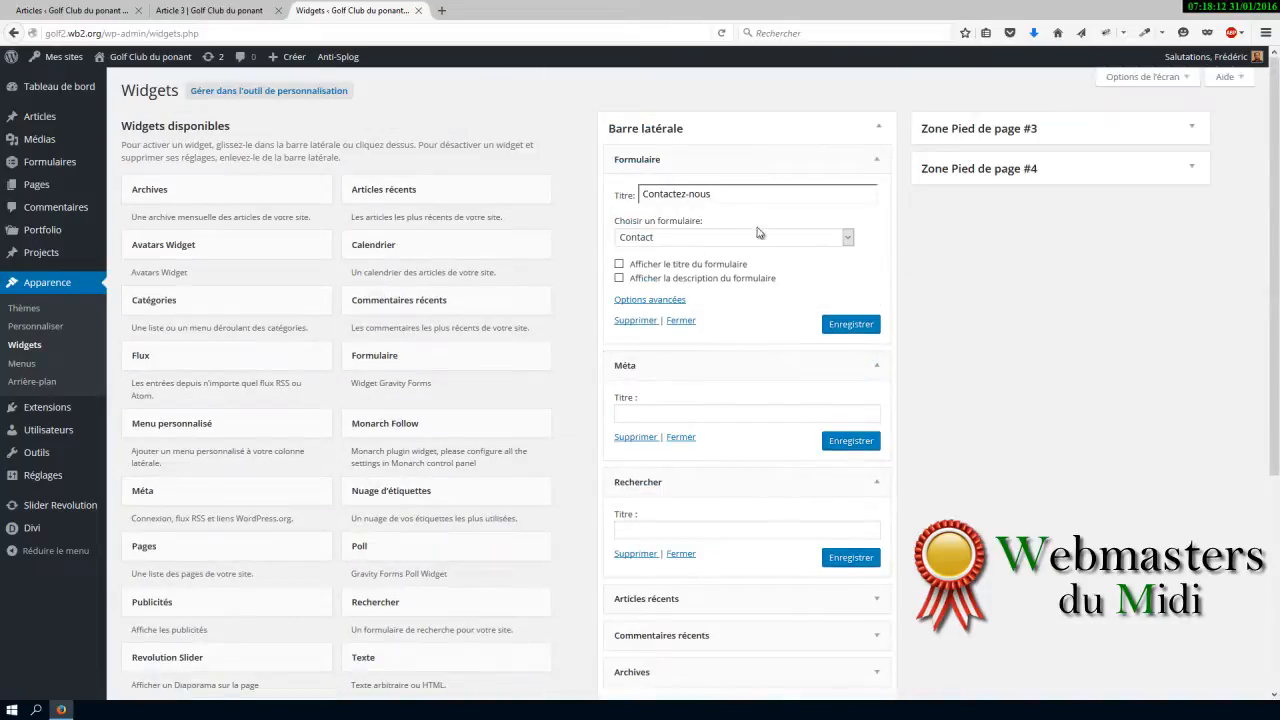
# - Choose the Contact form for the Formulaire widget and save the widget's settings
pyautogui.click(738, 238)
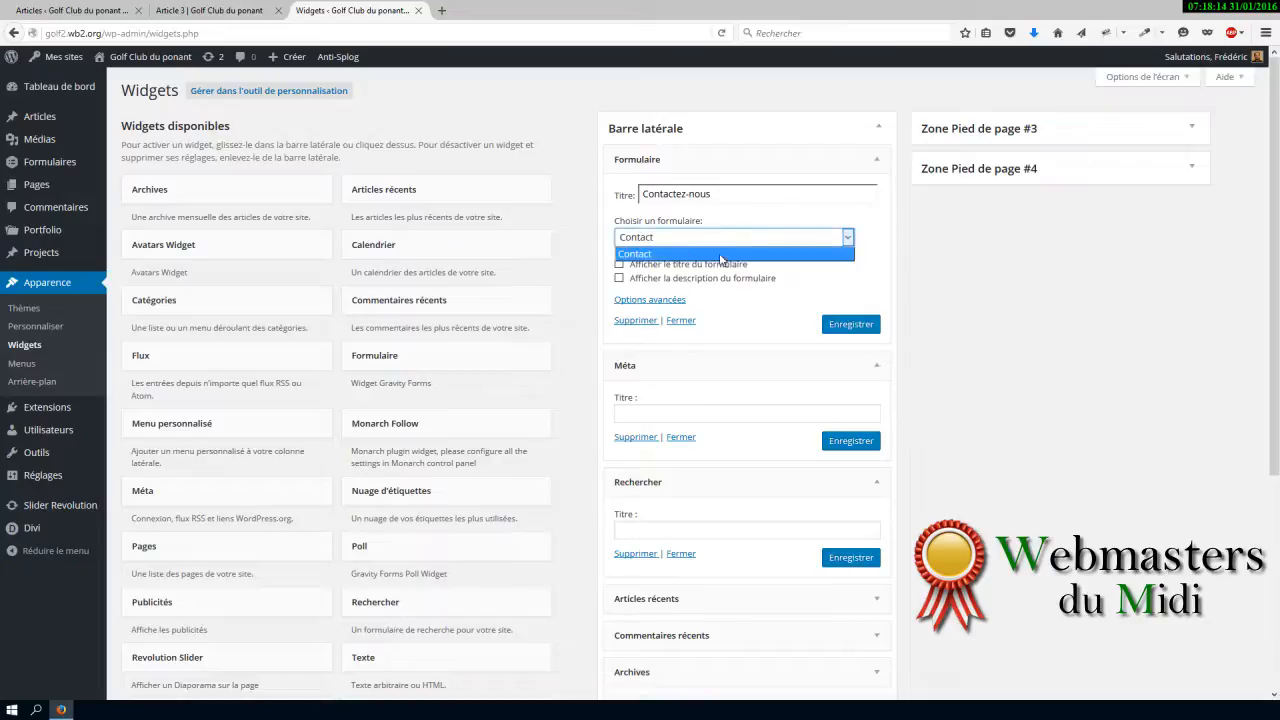
pyautogui.click(667, 256)
pyautogui.click(845, 324)
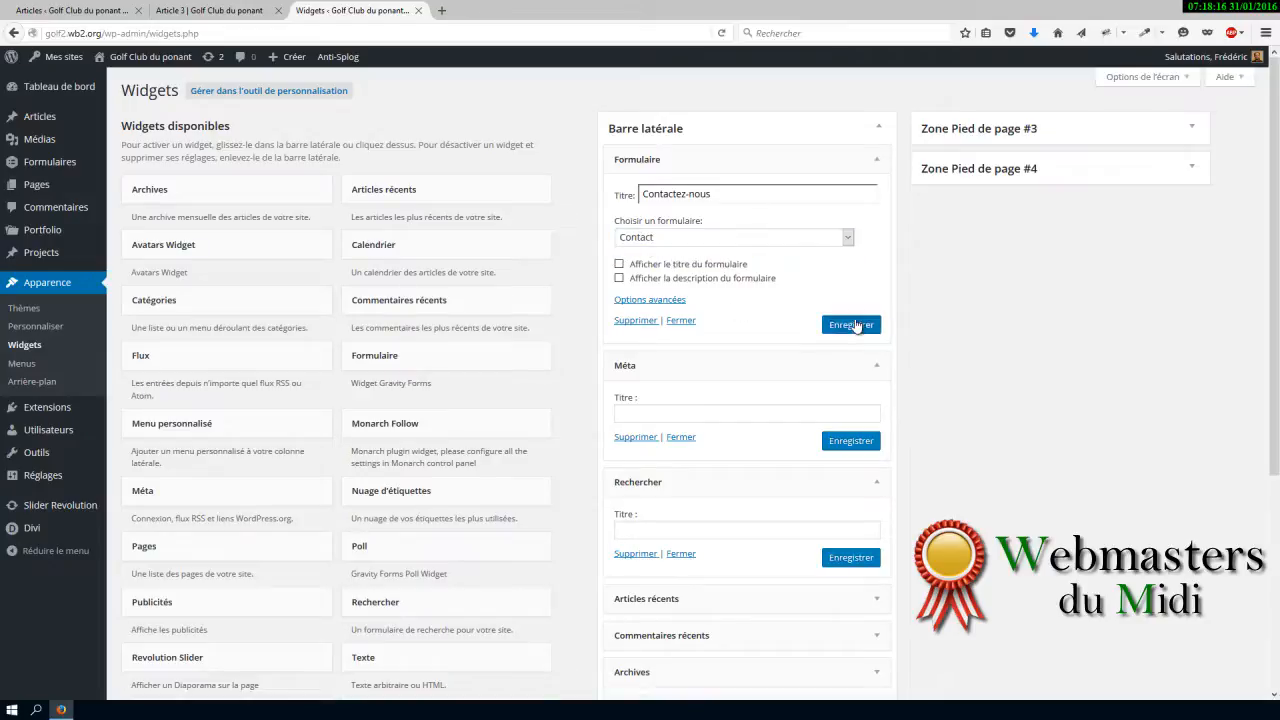
# - Reload the Article 3 page and examine the contact form and the other blocks in its sidebar
pyautogui.click(230, 10)
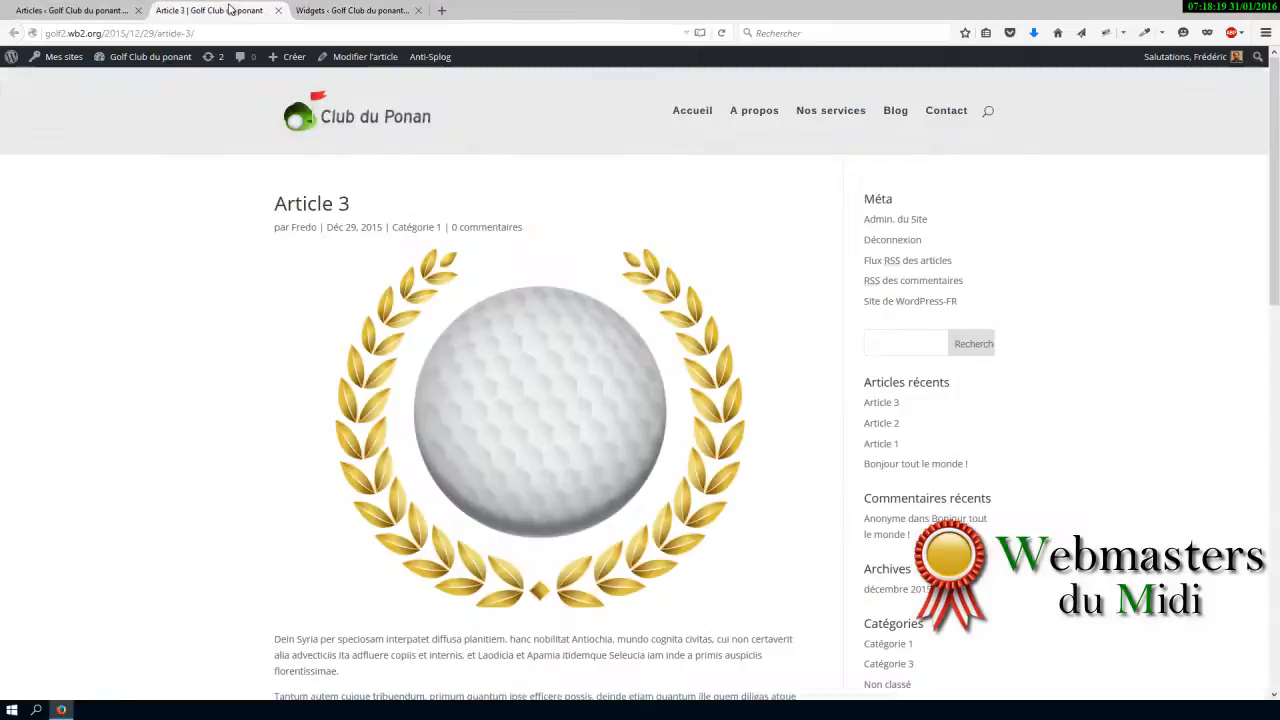
pyautogui.rightClick(1122, 305)
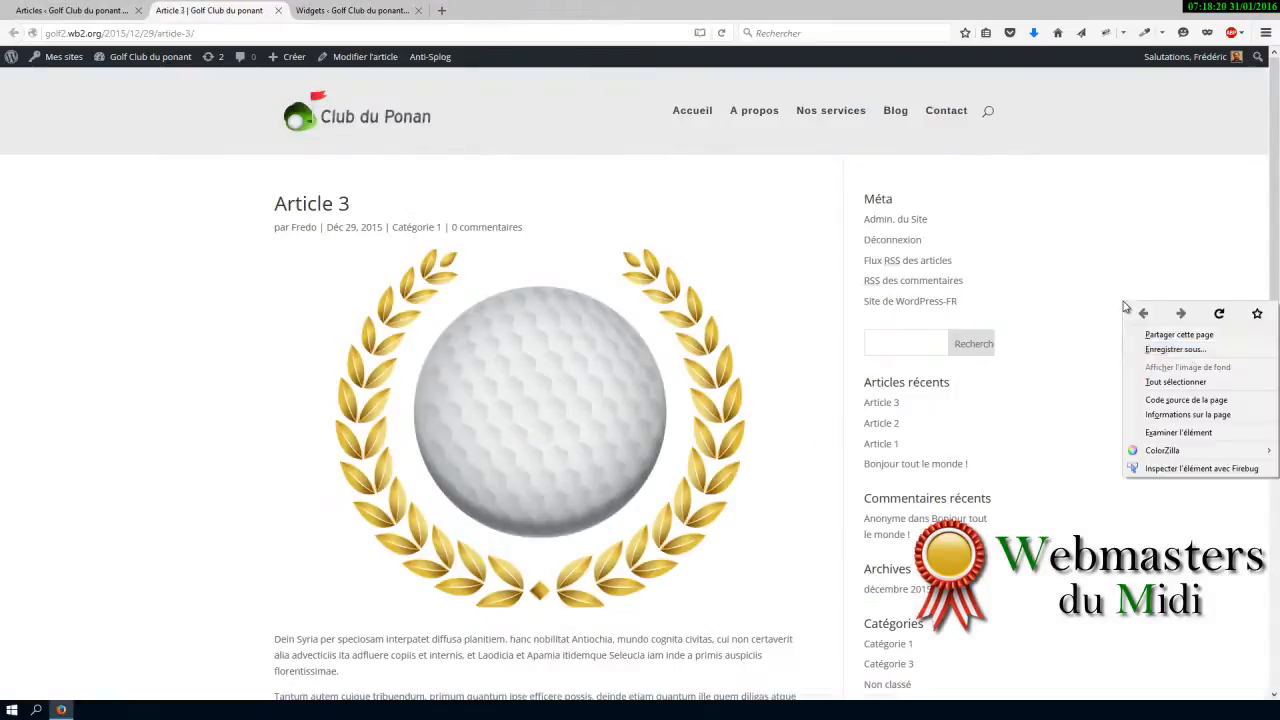
pyautogui.click(1219, 314)
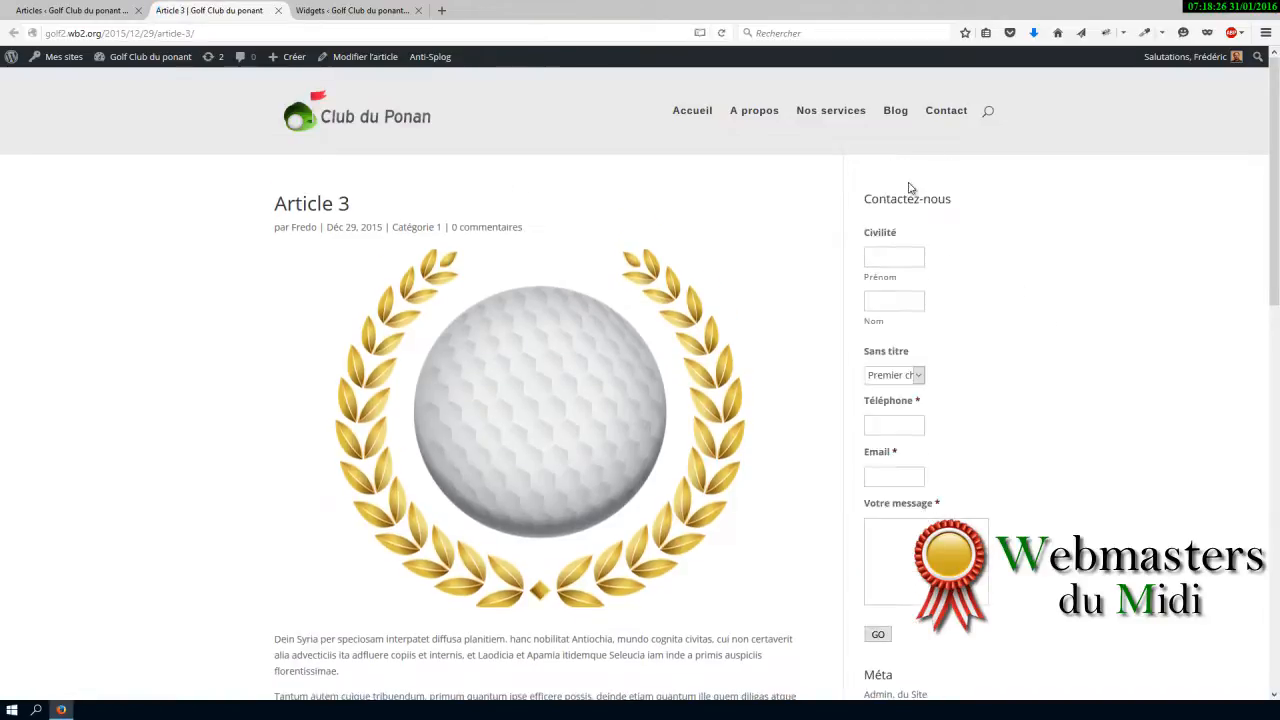
pyautogui.scroll(-15, 958, 432)
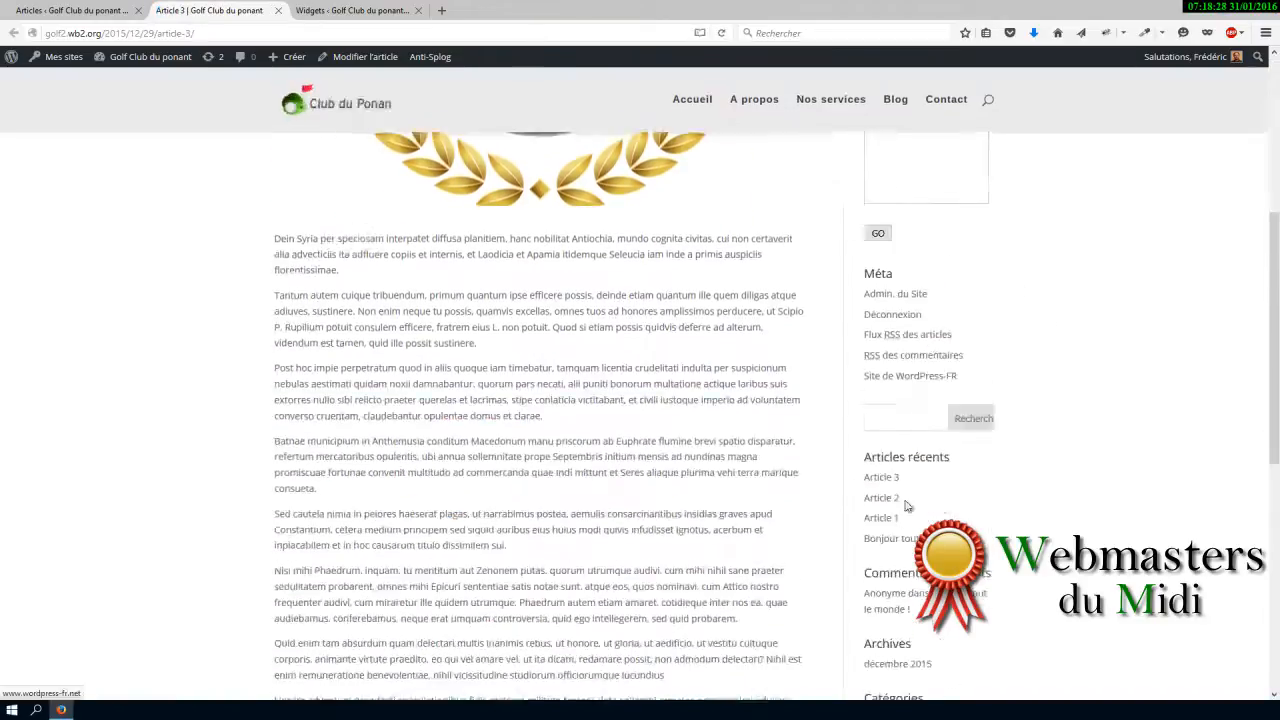
pyautogui.scroll(4, 910, 519)
pyautogui.scroll(10, 910, 519)
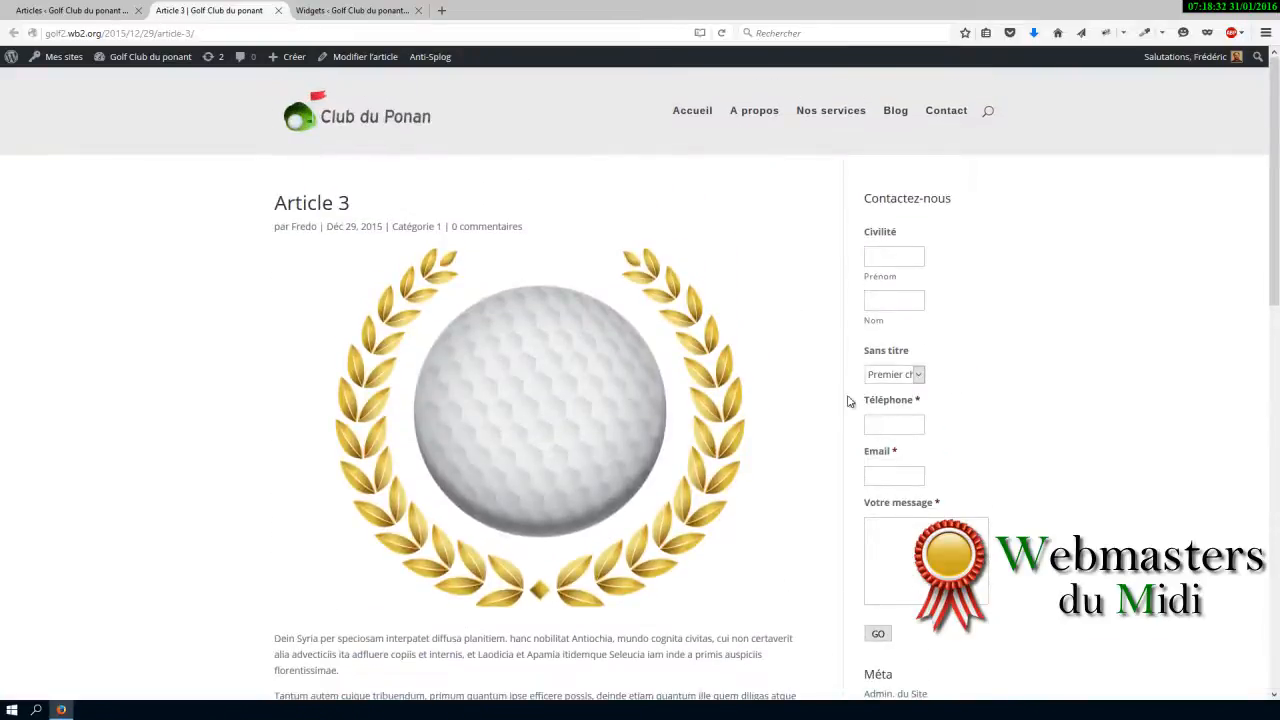
pyautogui.scroll(-15, 908, 443)
pyautogui.scroll(5, 880, 460)
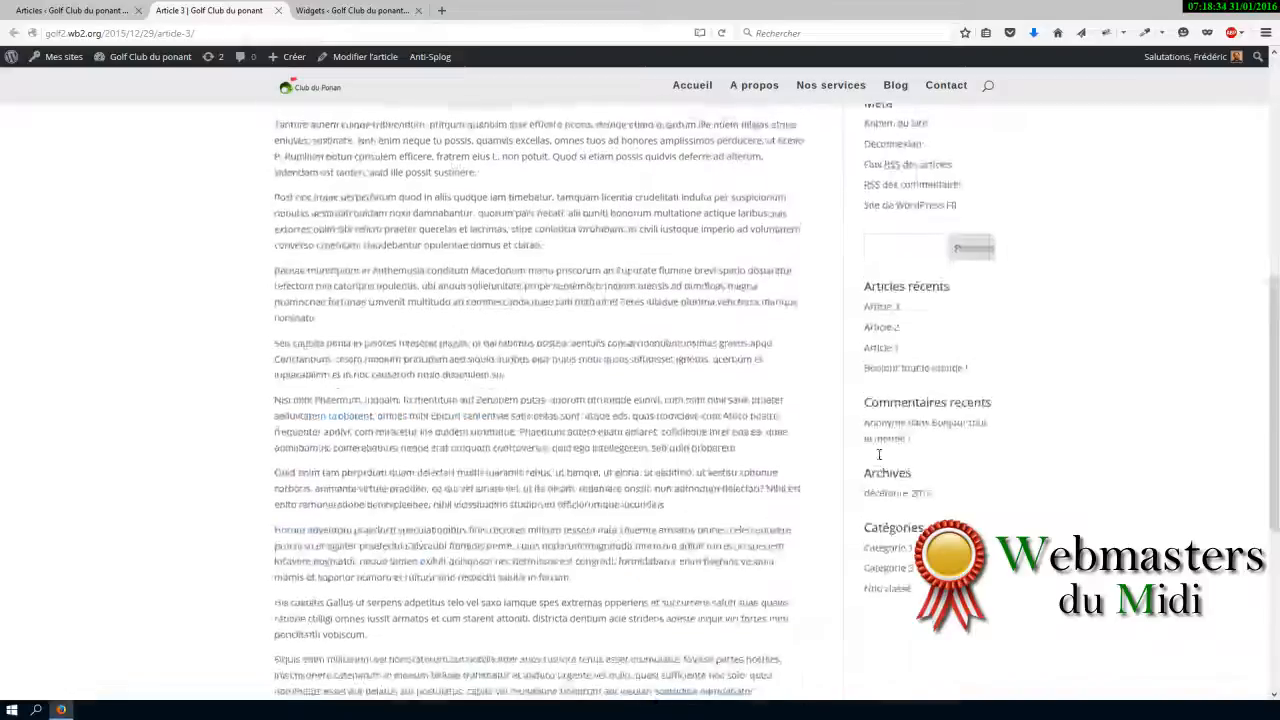
pyautogui.scroll(10, 880, 460)
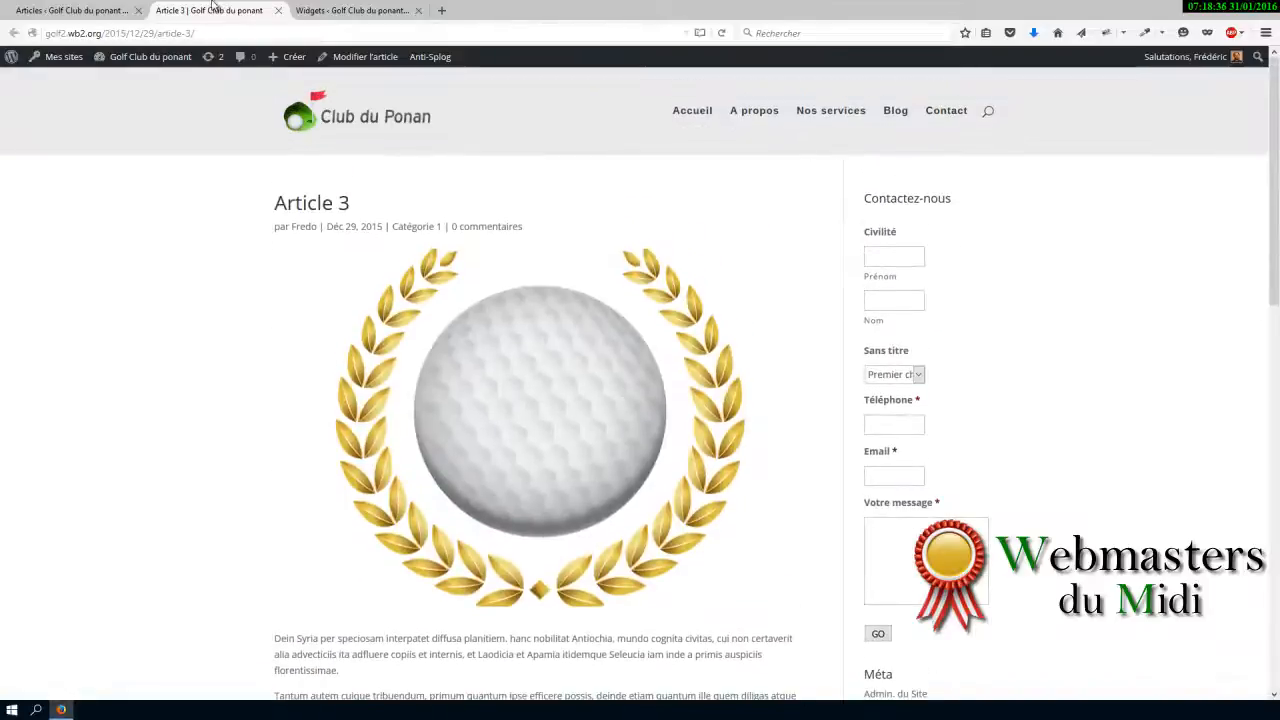
# - Return to the Widgets page and collapse the Formulaire widget's settings in the Barre latérale area
pyautogui.click(72, 9)
pyautogui.click(332, 10)
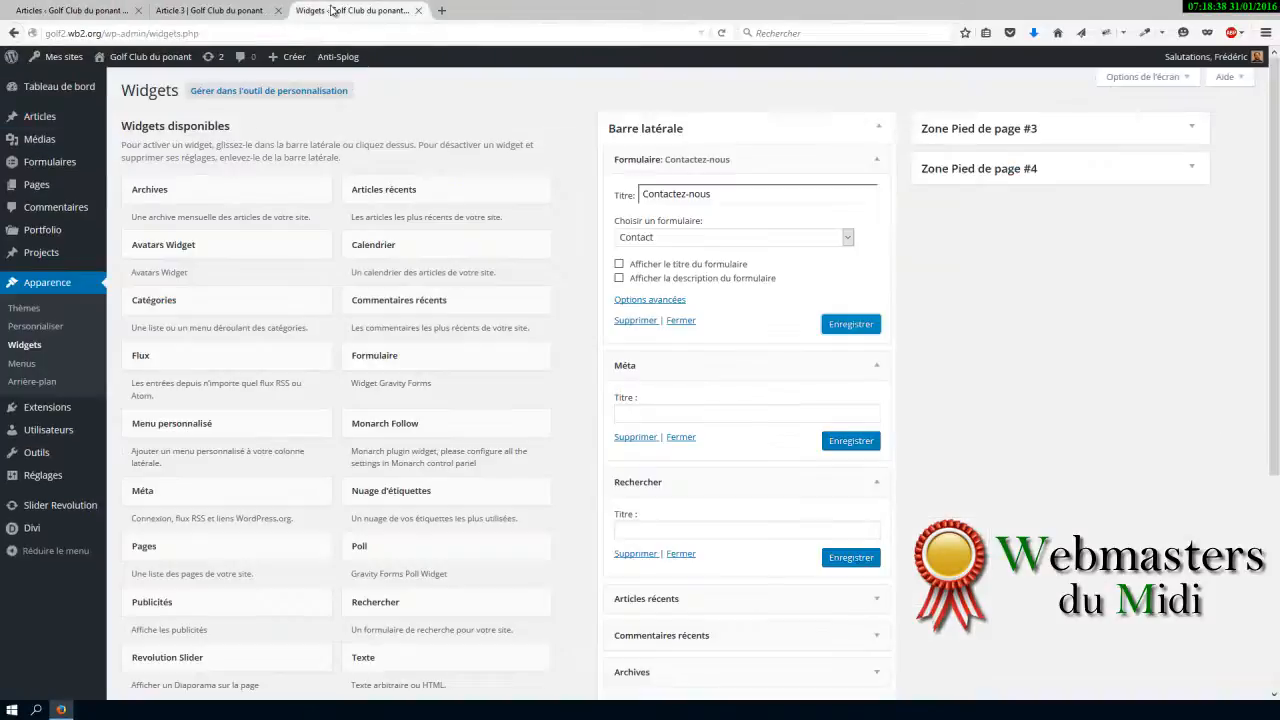
pyautogui.click(875, 160)
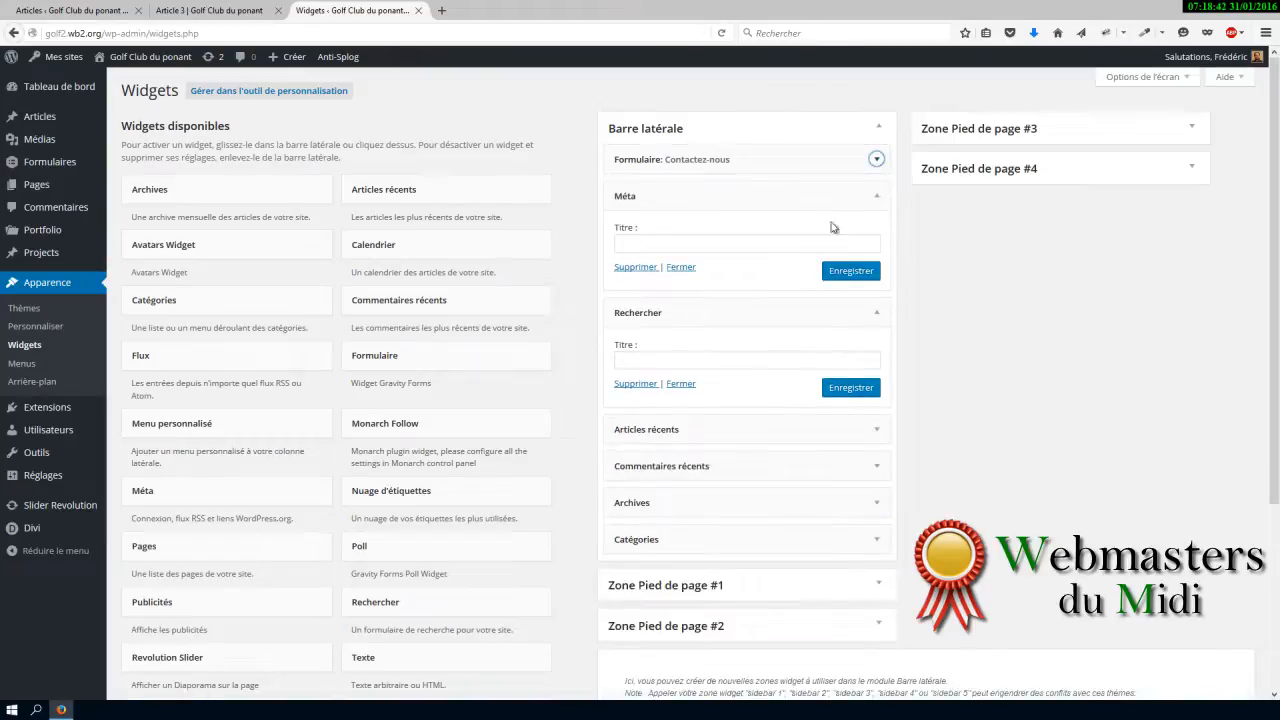
# - Collapse the Méta and Rechercher widgets and add a Formulaire widget to Zone Pied de page #1, leaving its settings collapsed
pyautogui.click(876, 196)
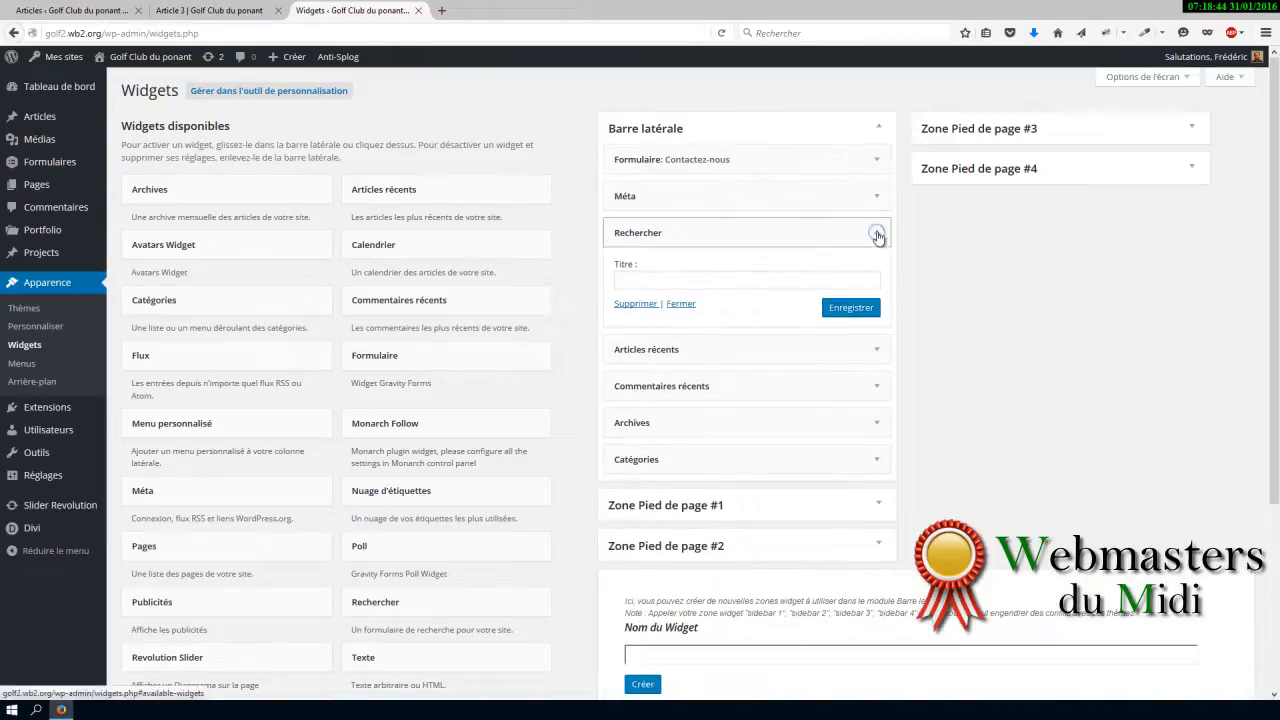
pyautogui.click(876, 232)
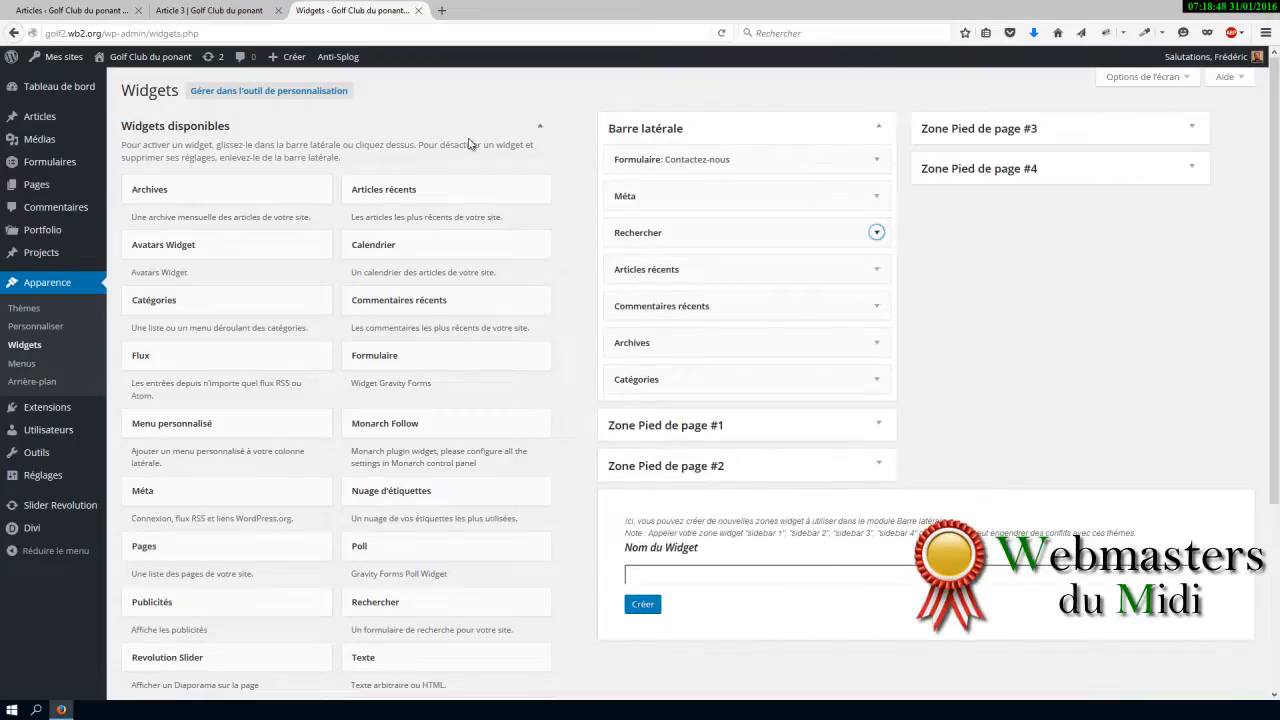
pyautogui.moveTo(371, 357); pyautogui.dragTo(698, 485)
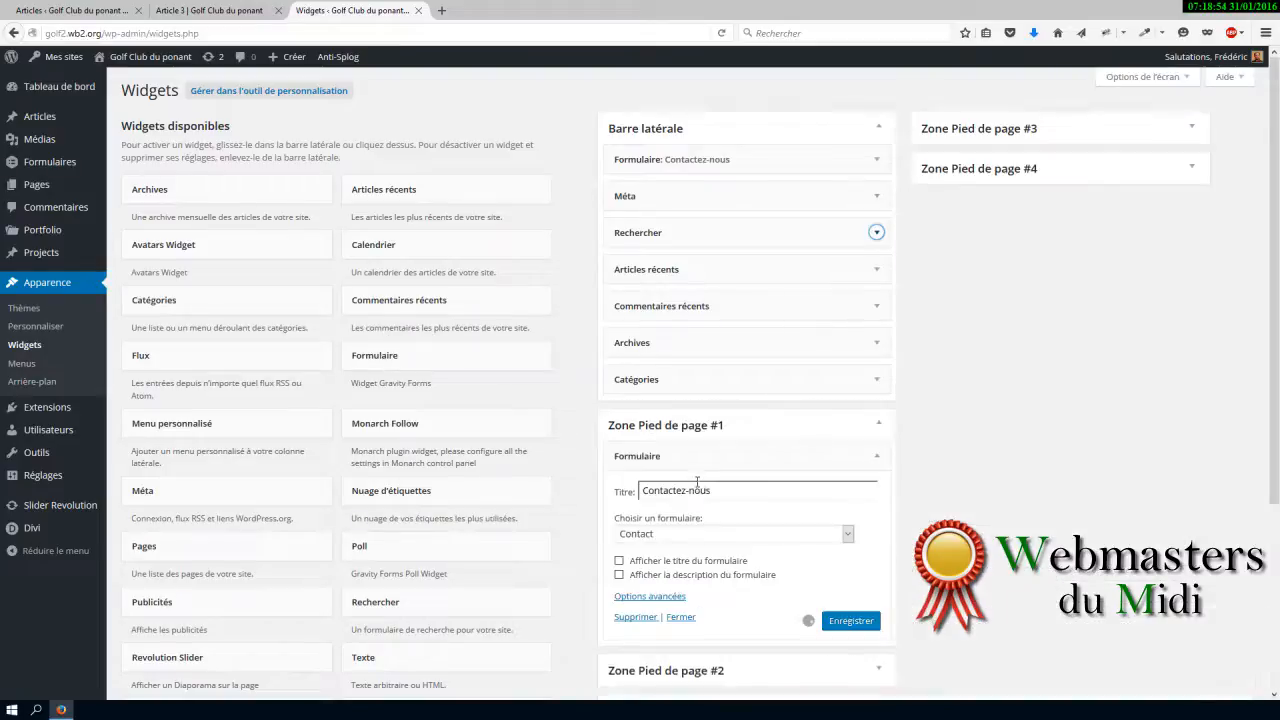
pyautogui.click(876, 458)
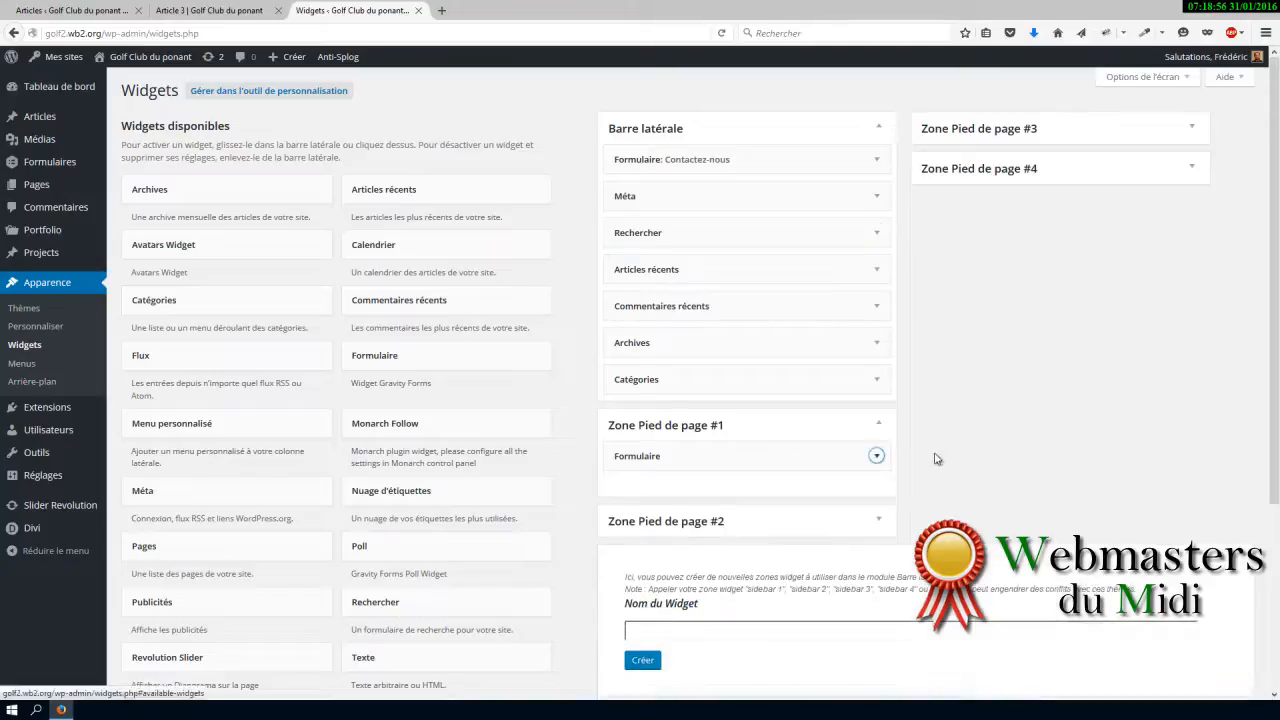
pyautogui.scroll(-3, 925, 430)
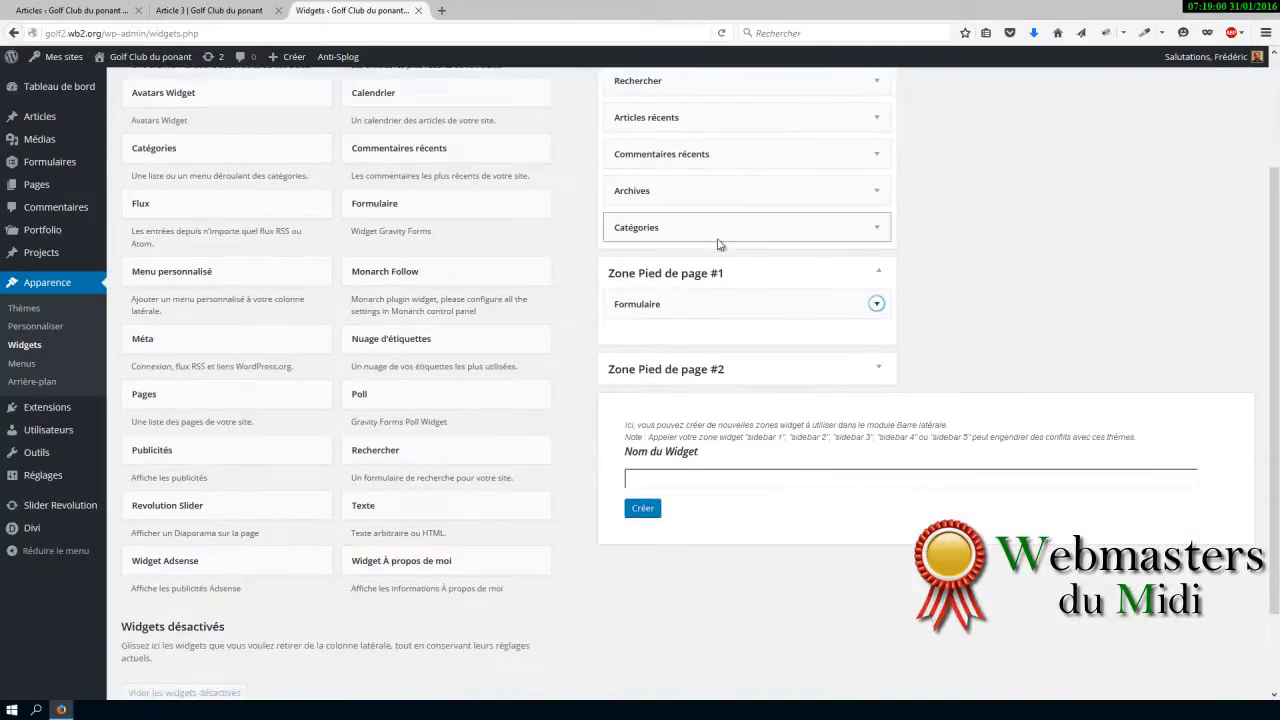
pyautogui.click(272, 275)
pyautogui.scroll(-3, 212, 416)
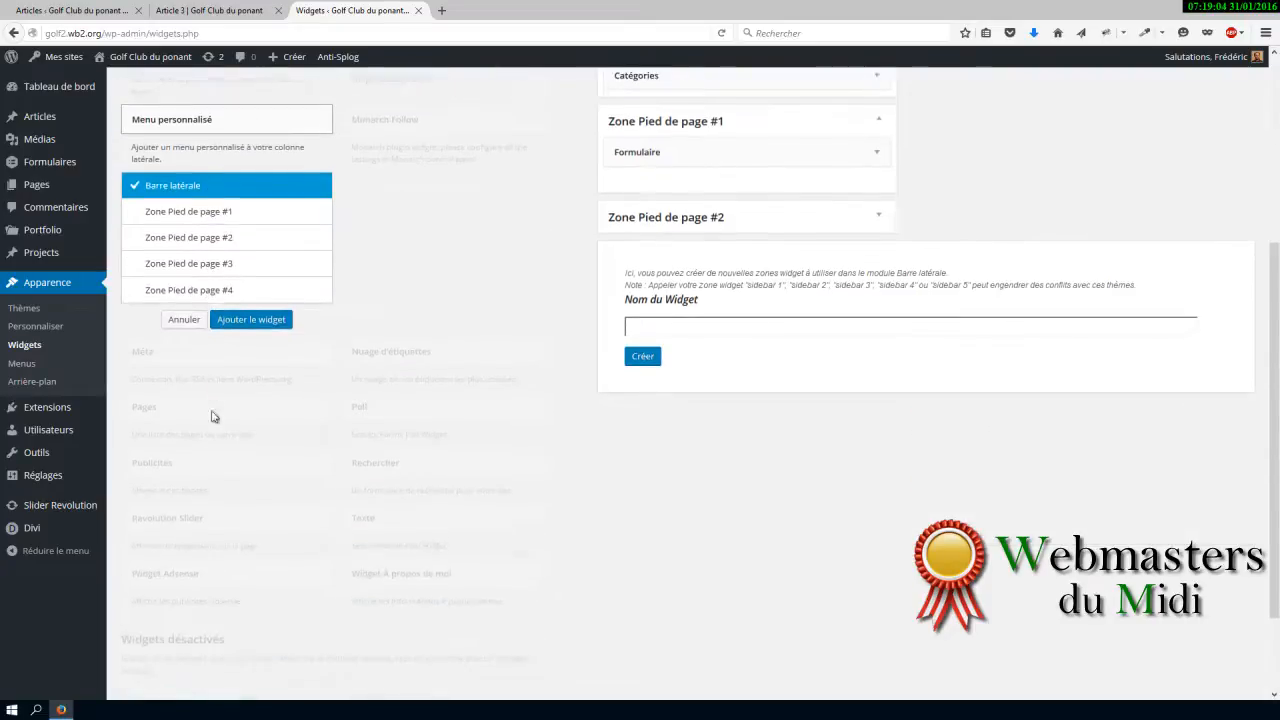
pyautogui.click(222, 124)
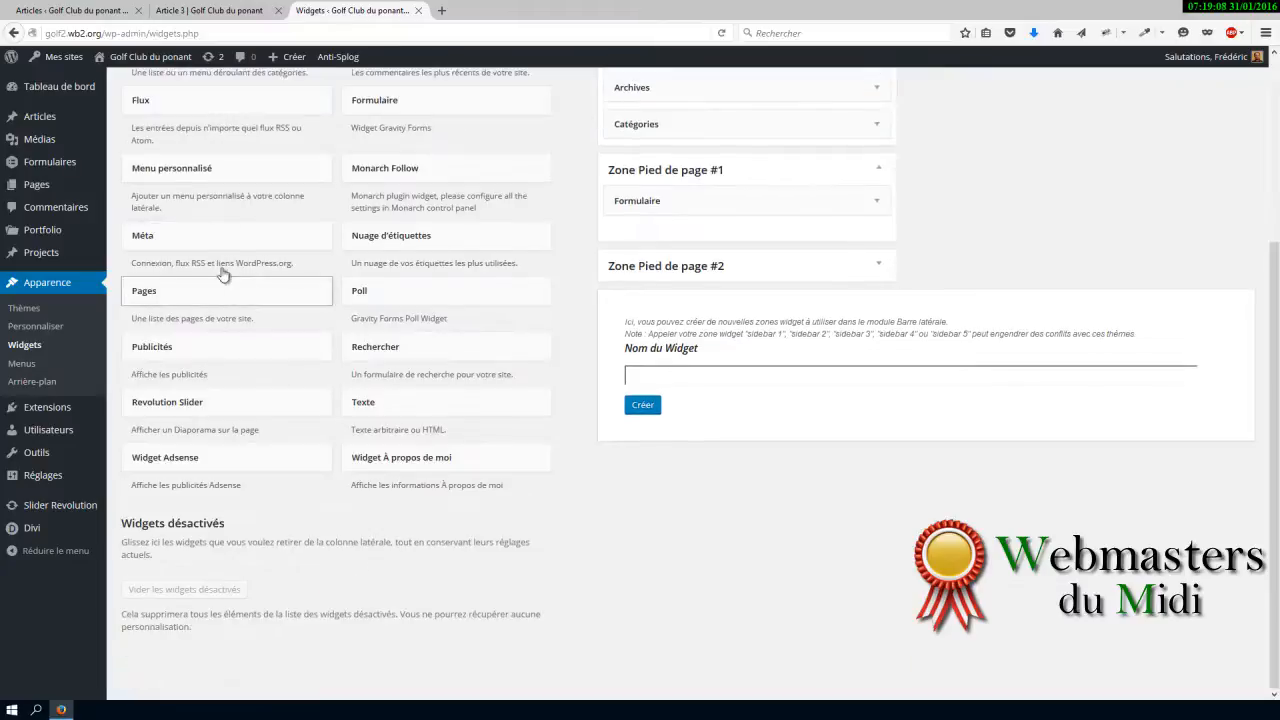
# - Add a Menu personnalisé widget to Zone Pied de page #2
pyautogui.scroll(3, 229, 350)
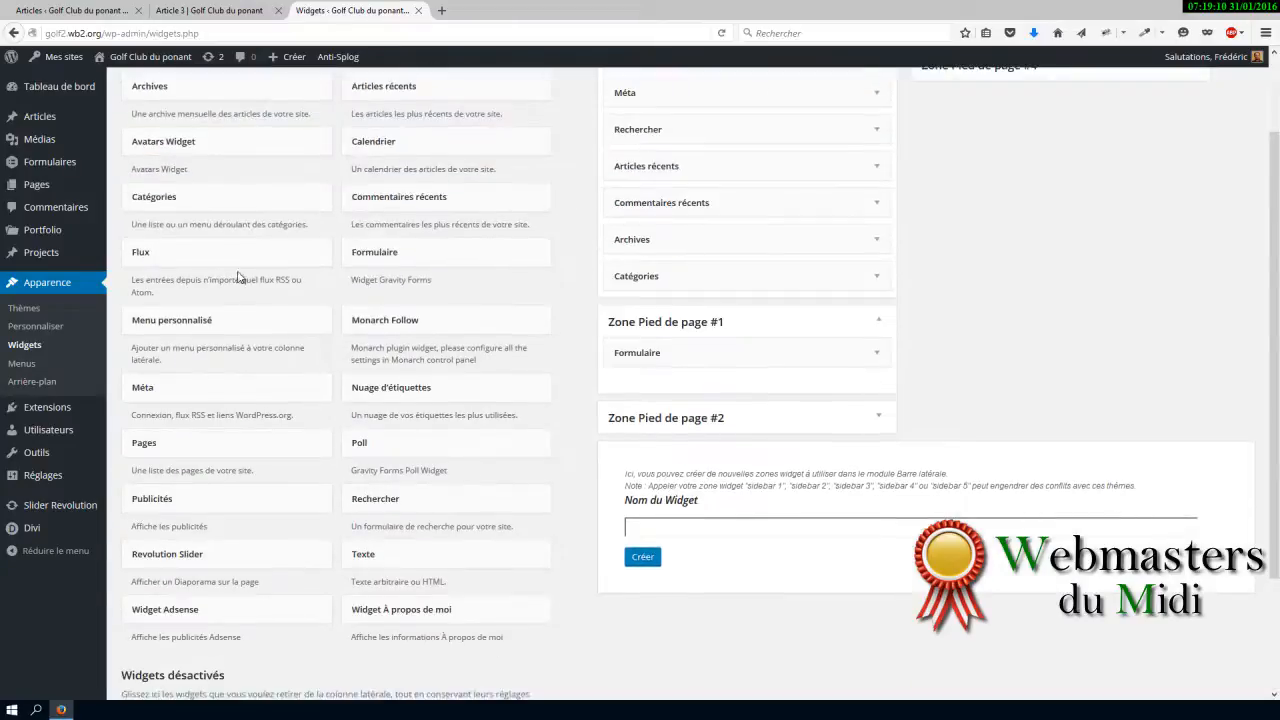
pyautogui.click(241, 322)
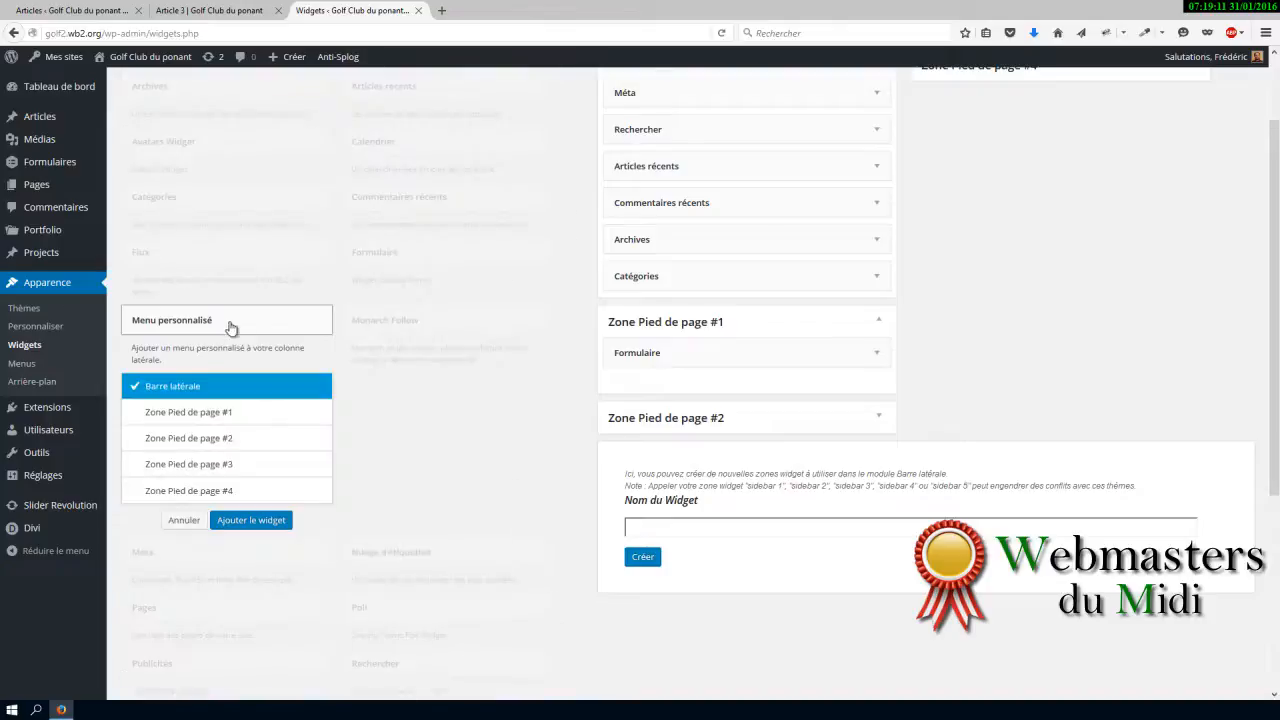
pyautogui.click(200, 438)
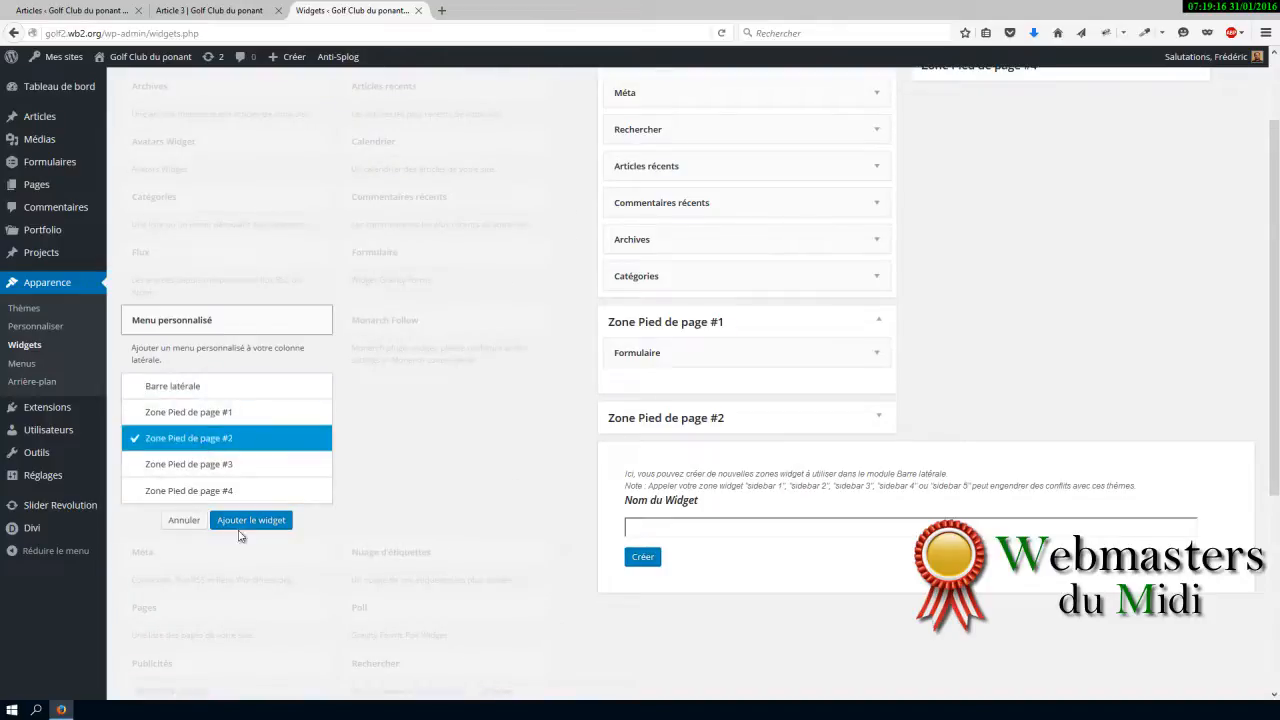
pyautogui.click(252, 521)
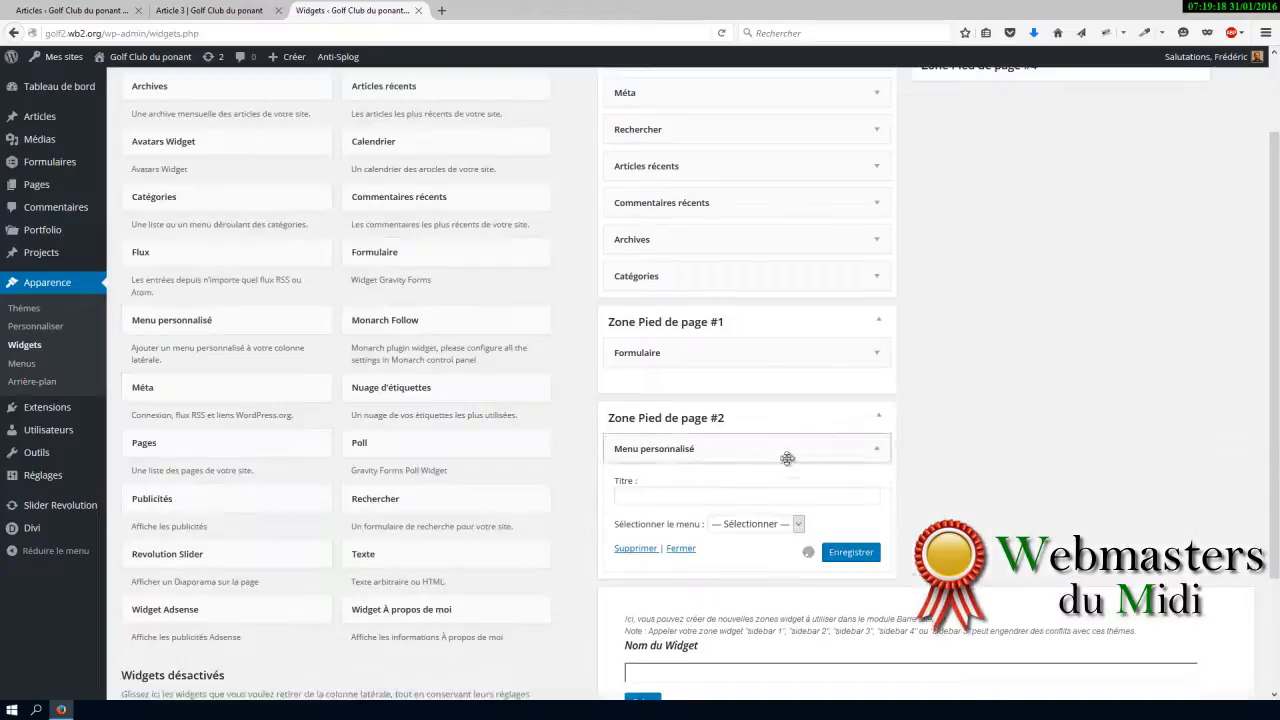
# - Title the Menu personnalisé widget "Menu personnalisé", assign it Menu du haut 1, and save and collapse its settings
pyautogui.click(767, 496)
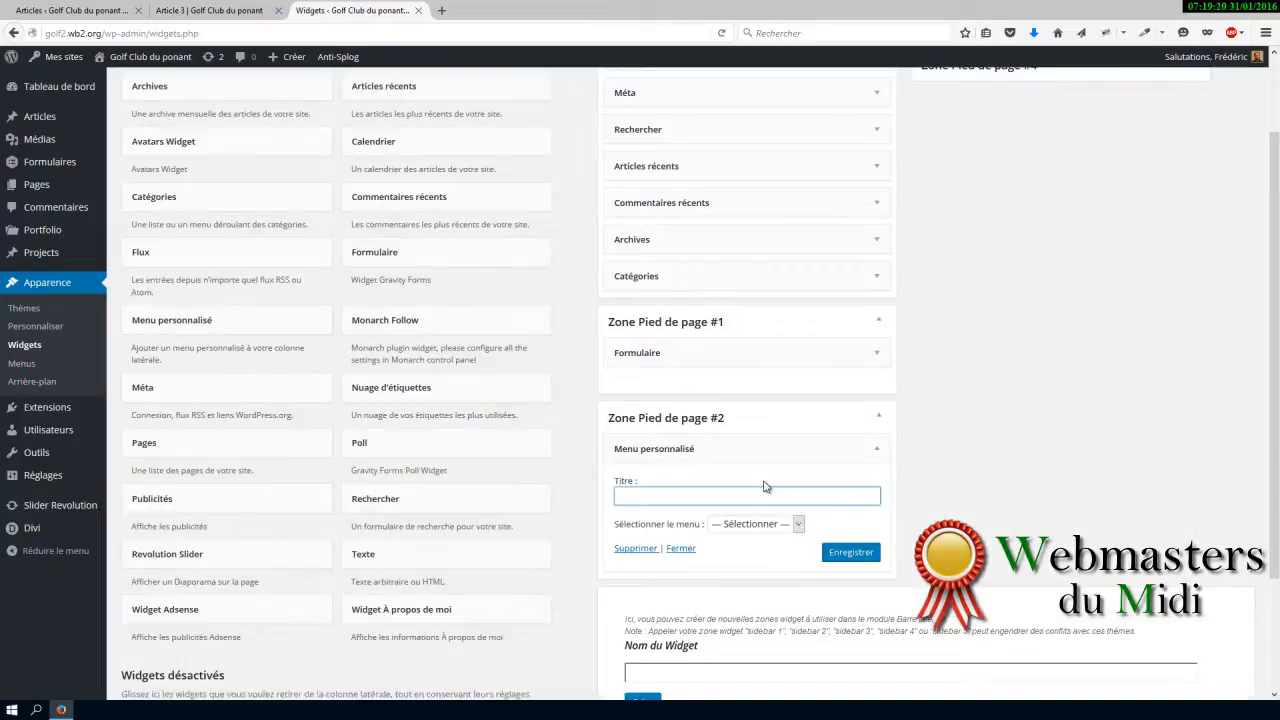
pyautogui.write('Menu personnalisé')
pyautogui.click(837, 560)
pyautogui.click(795, 525)
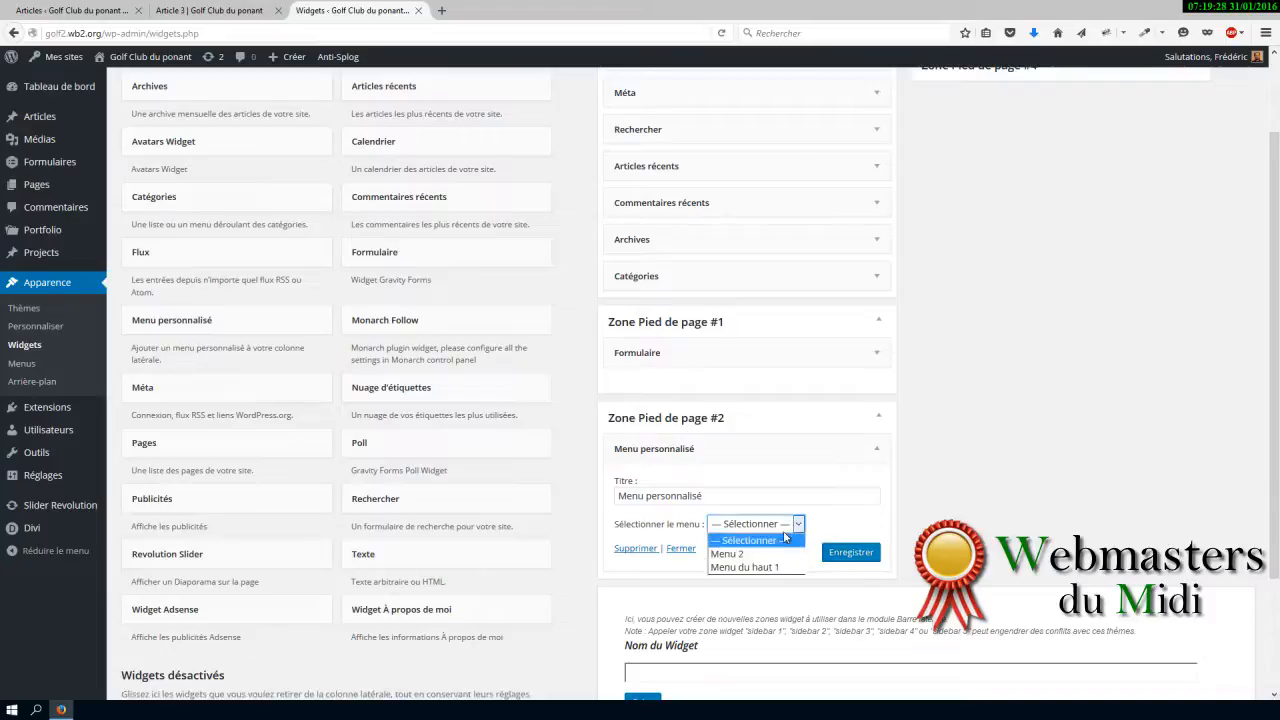
pyautogui.click(775, 567)
pyautogui.click(862, 552)
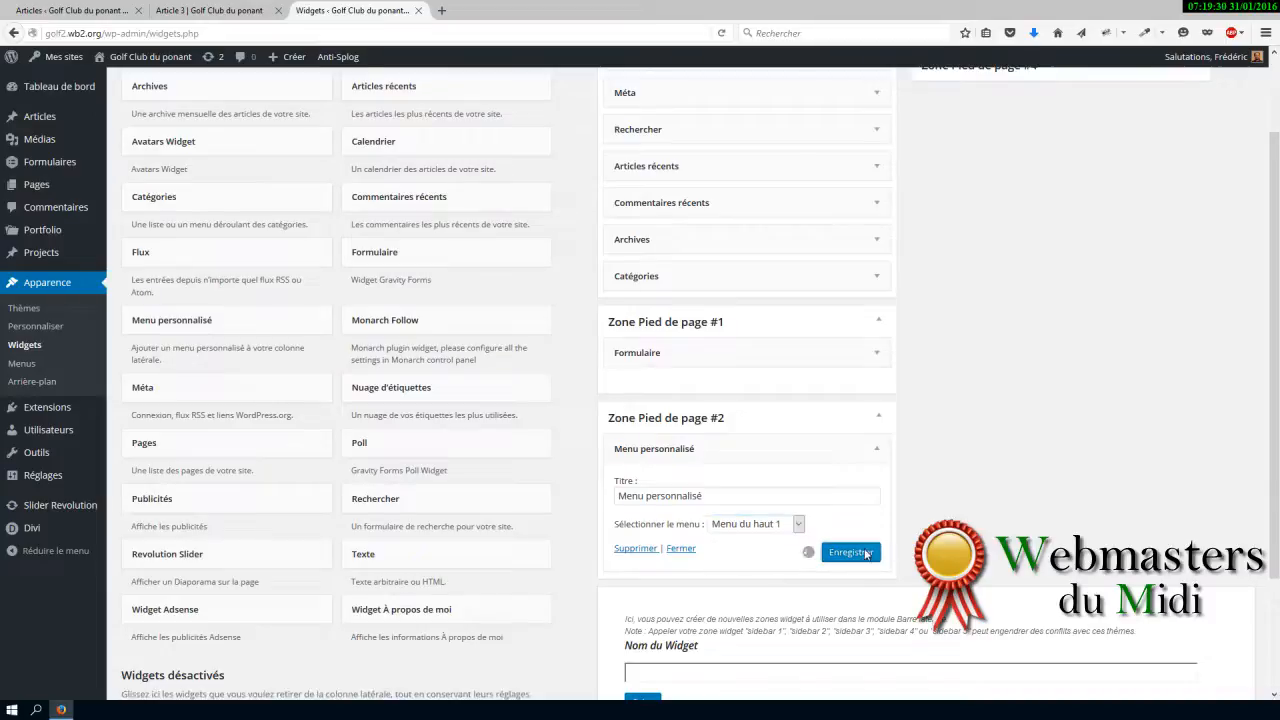
pyautogui.click(876, 449)
# - Reload the Article 3 page and open the A propos page, examining the contact form and custom menu in each footer
pyautogui.click(240, 11)
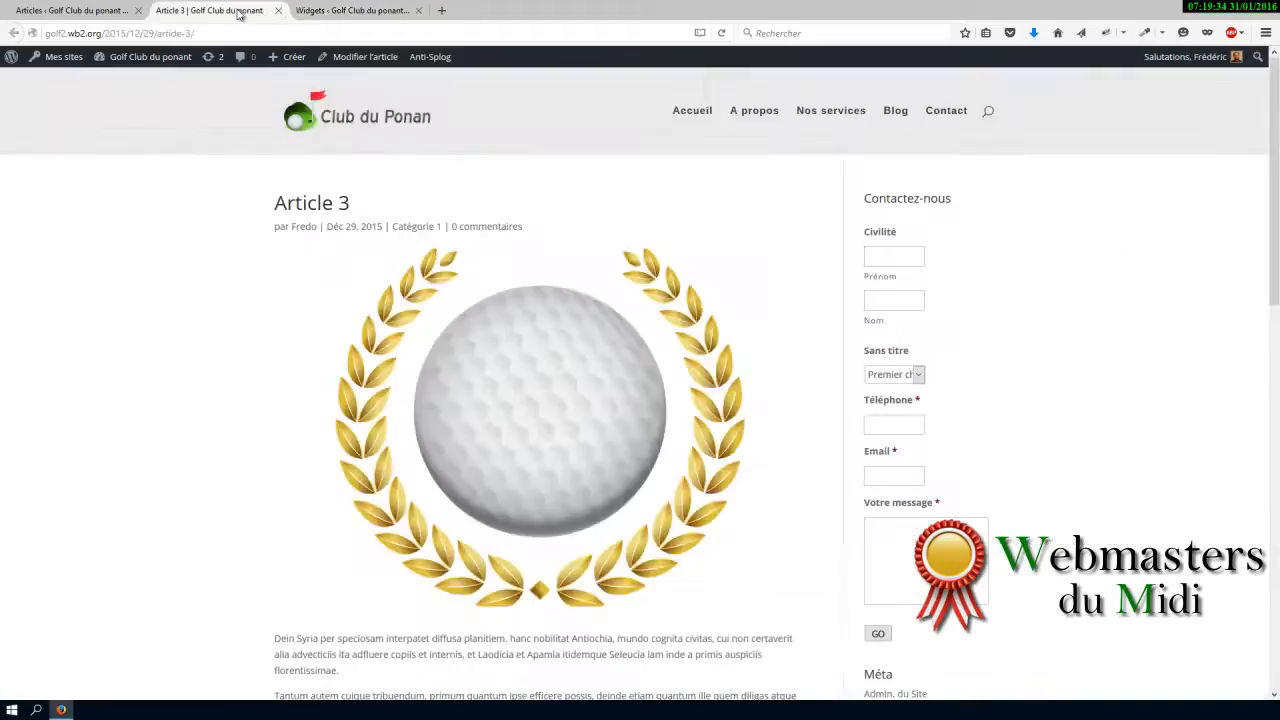
pyautogui.click(721, 33)
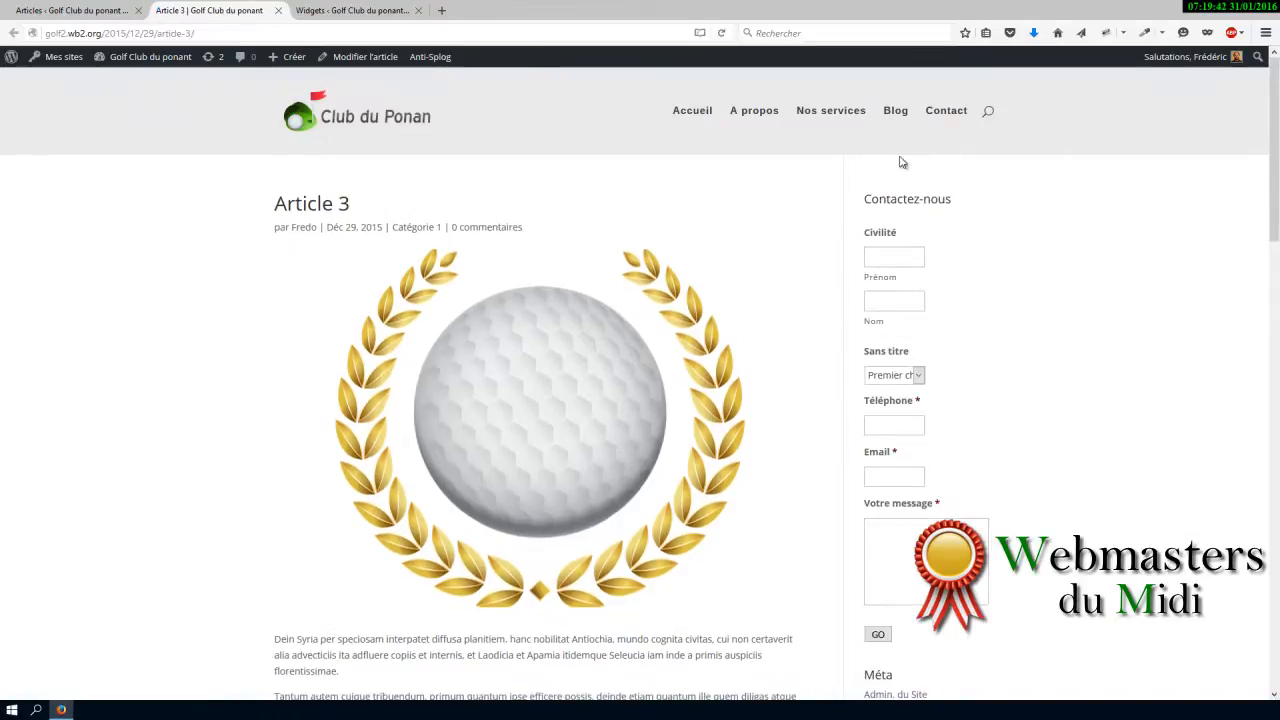
pyautogui.scroll(-5, 626, 346)
pyautogui.scroll(-10, 586, 318)
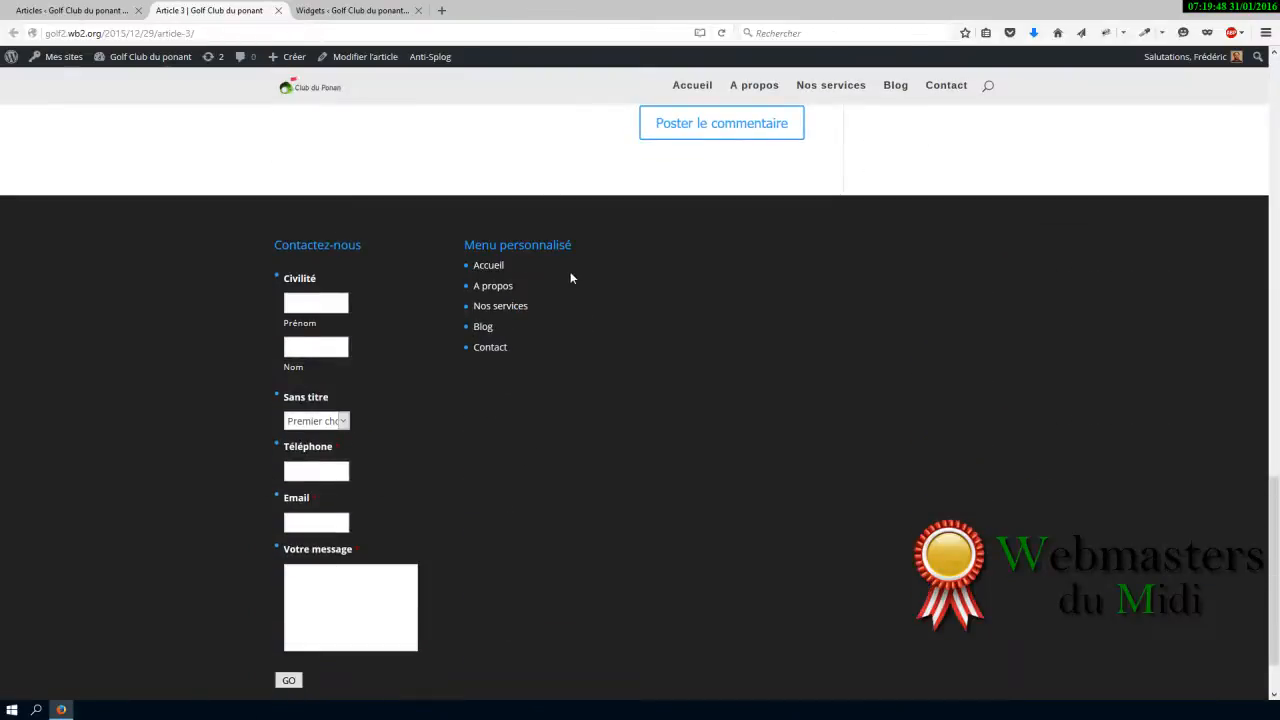
pyautogui.scroll(15, 570, 279)
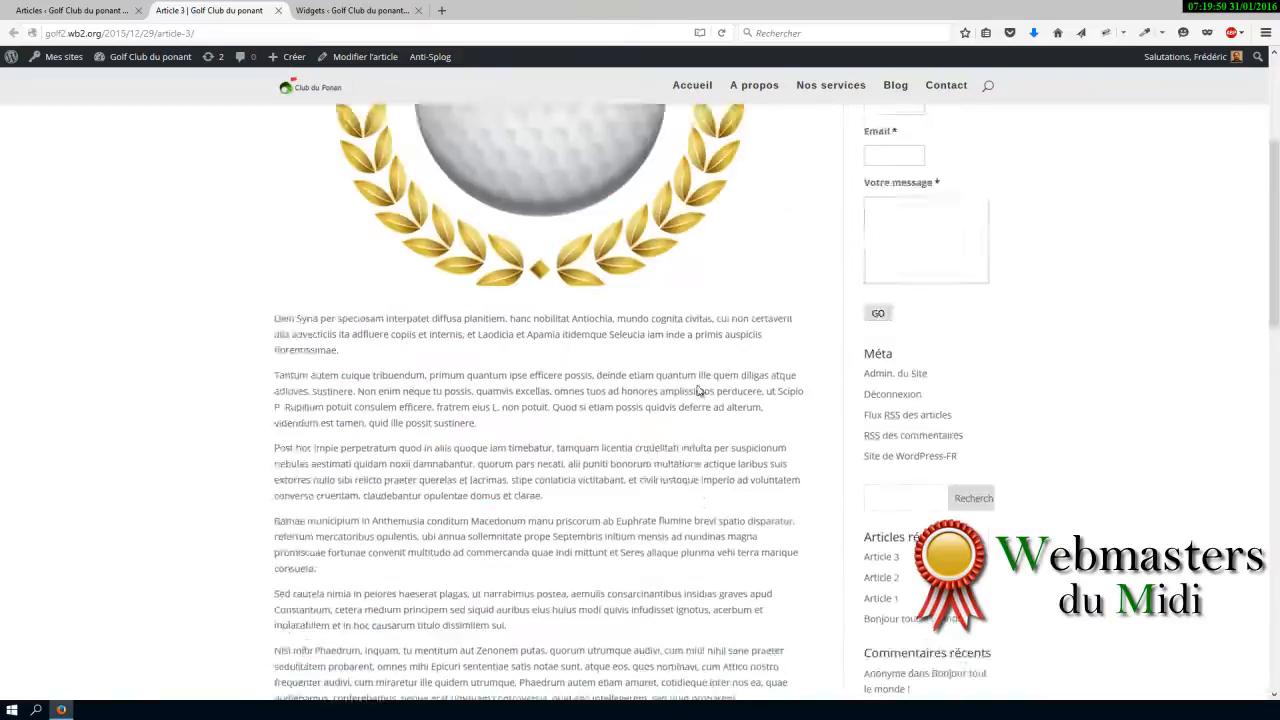
pyautogui.scroll(-10, 660, 365)
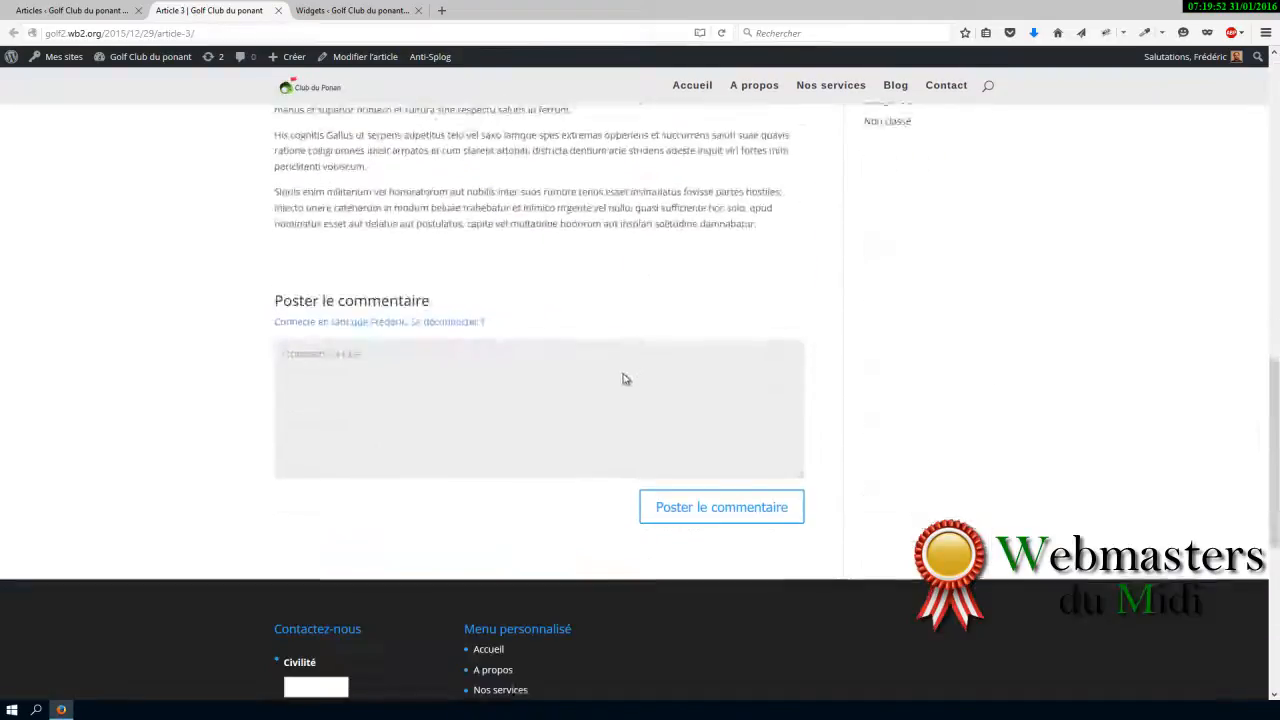
pyautogui.scroll(-3, 629, 376)
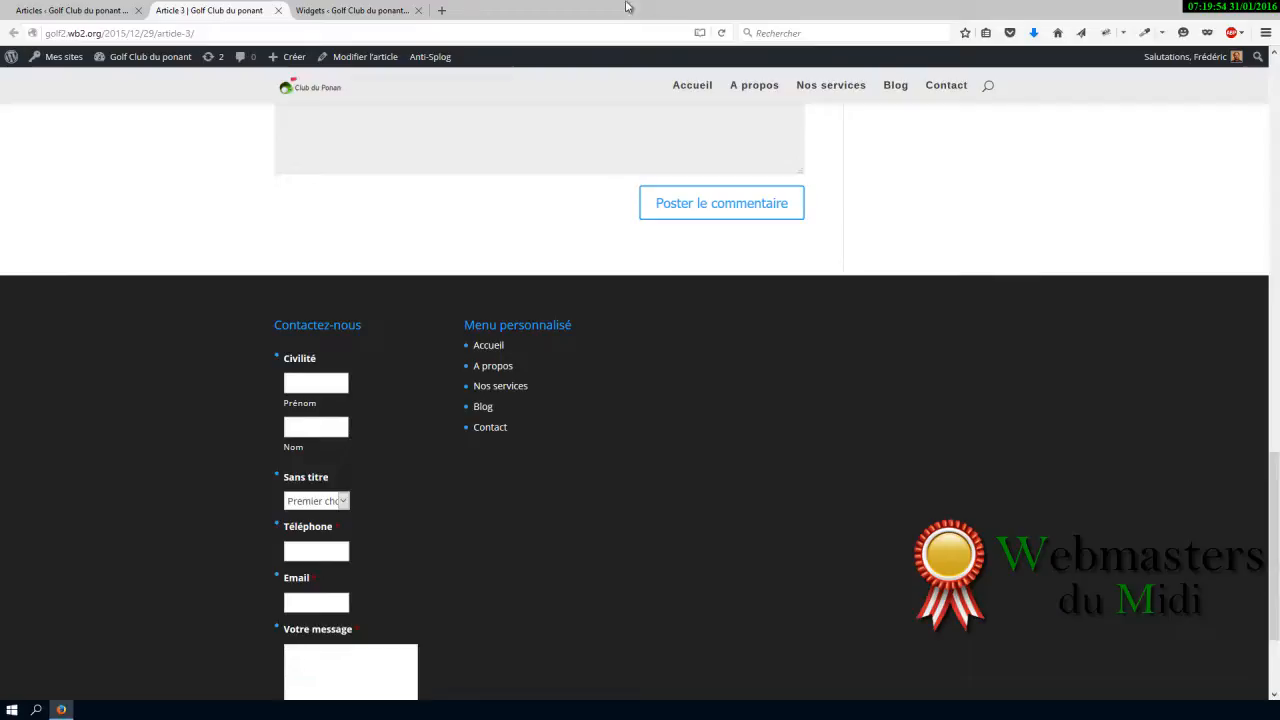
pyautogui.click(763, 90)
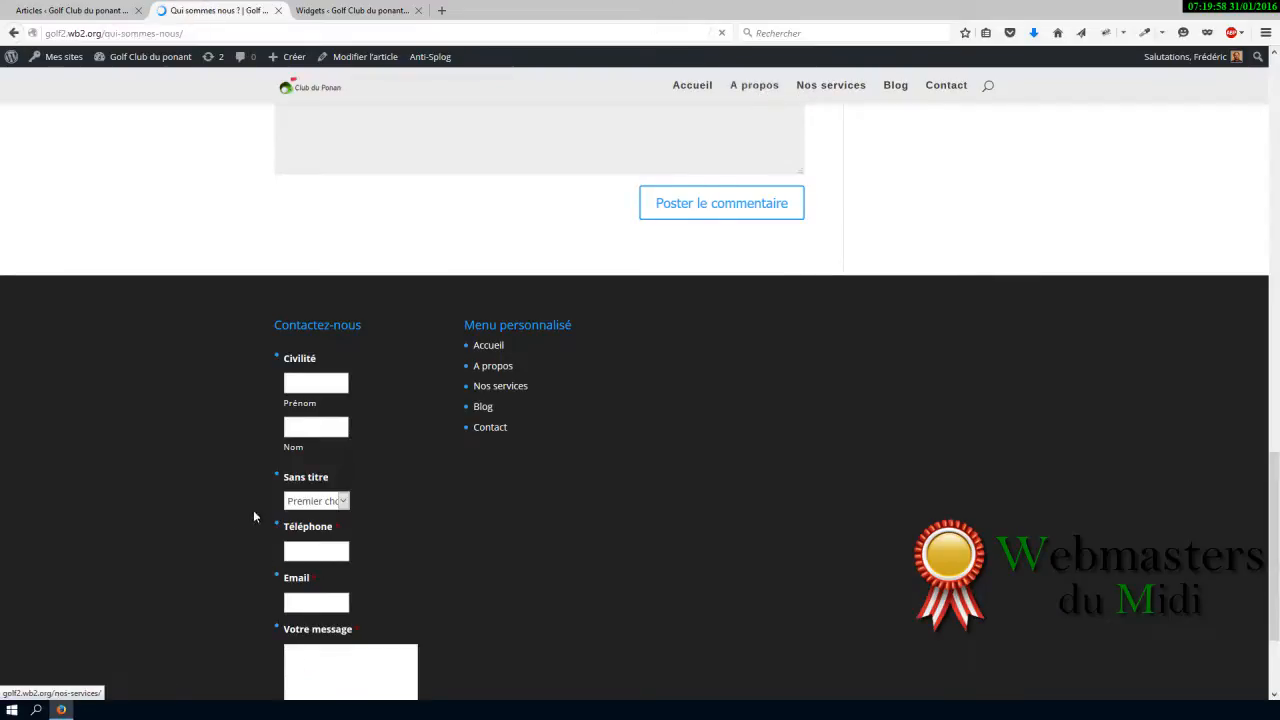
pyautogui.scroll(-15, 443, 500)
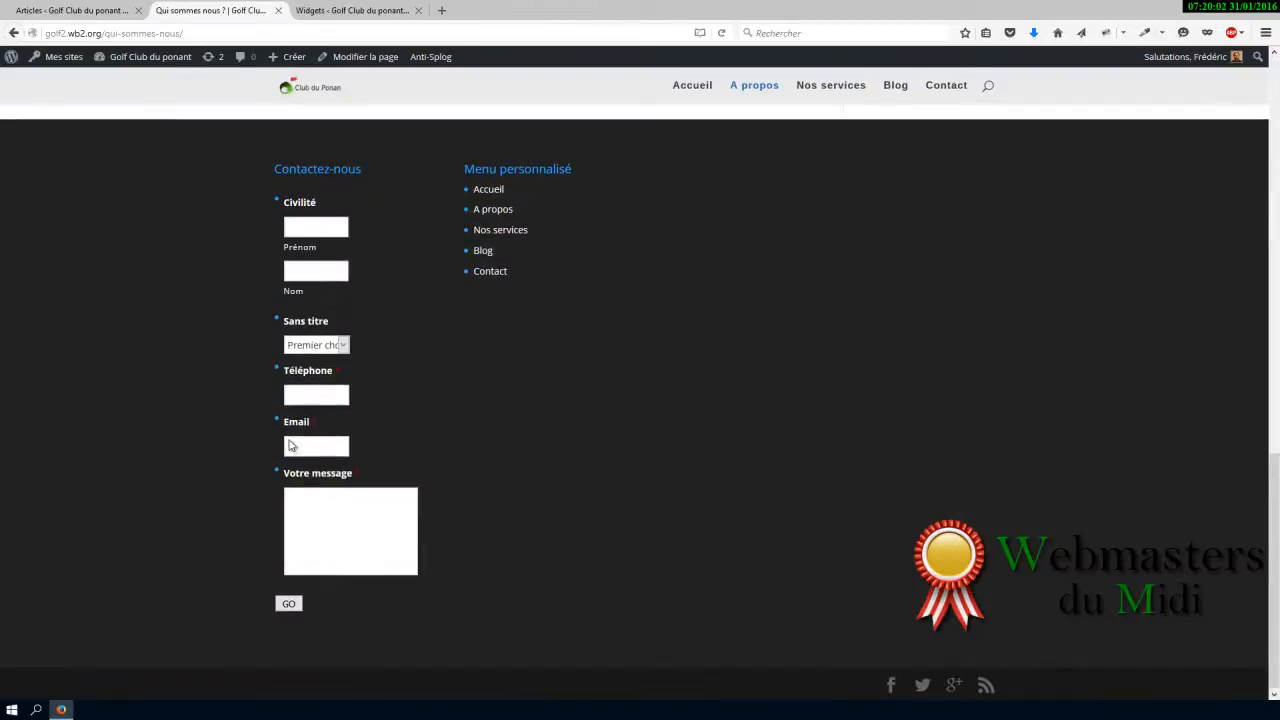
# - Return to the Widgets page and add a Texte widget above the Formulaire widget in Zone Pied de page #1
pyautogui.click(340, 10)
pyautogui.scroll(-3, 380, 525)
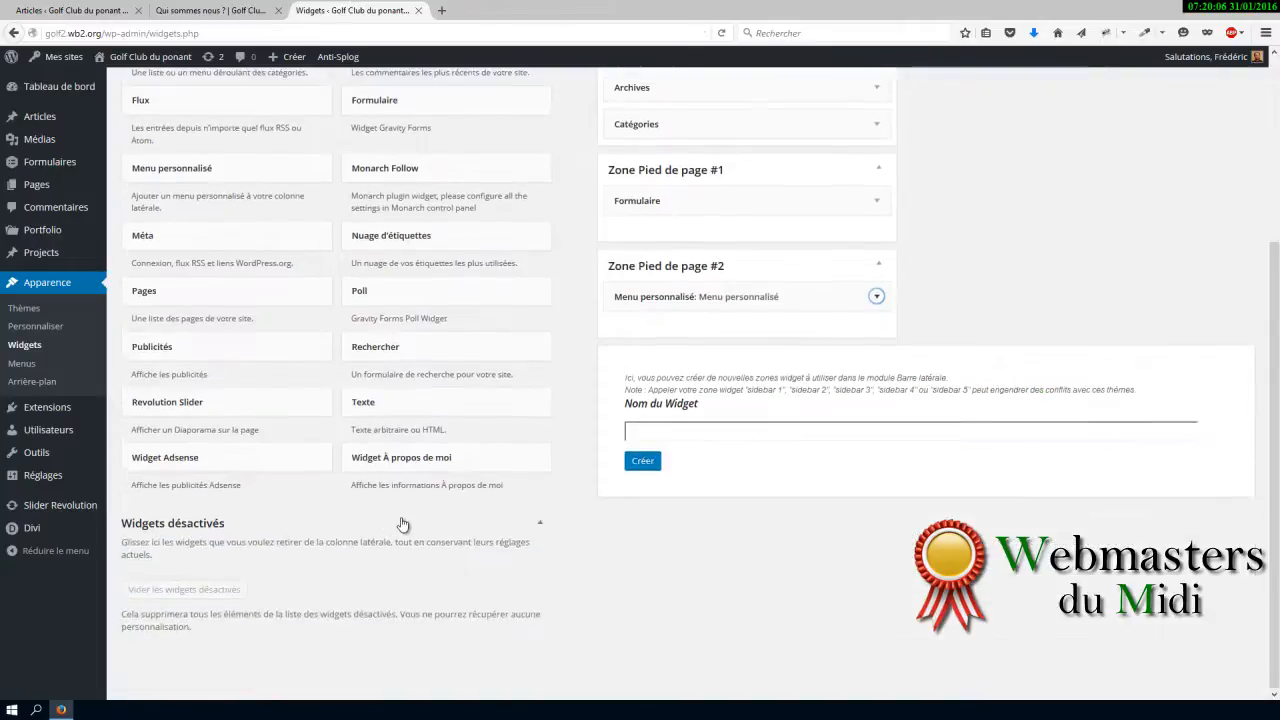
pyautogui.scroll(2, 430, 515)
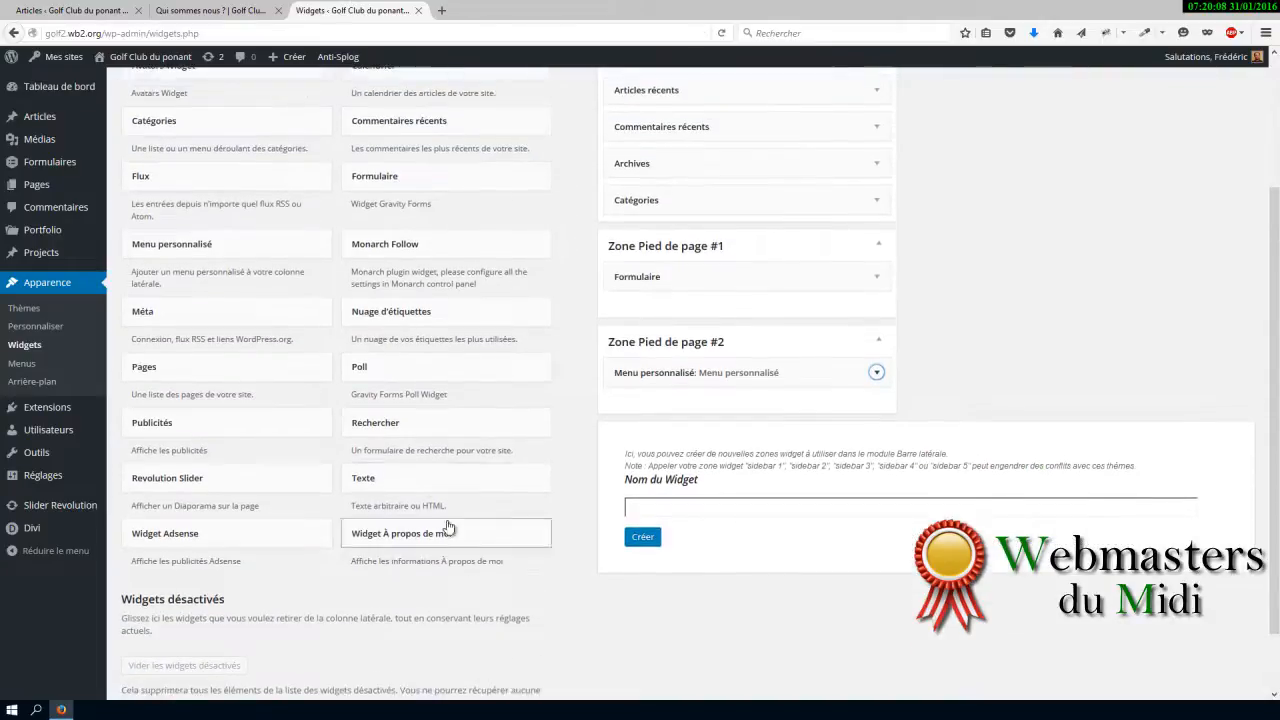
pyautogui.moveTo(416, 484); pyautogui.dragTo(700, 268)
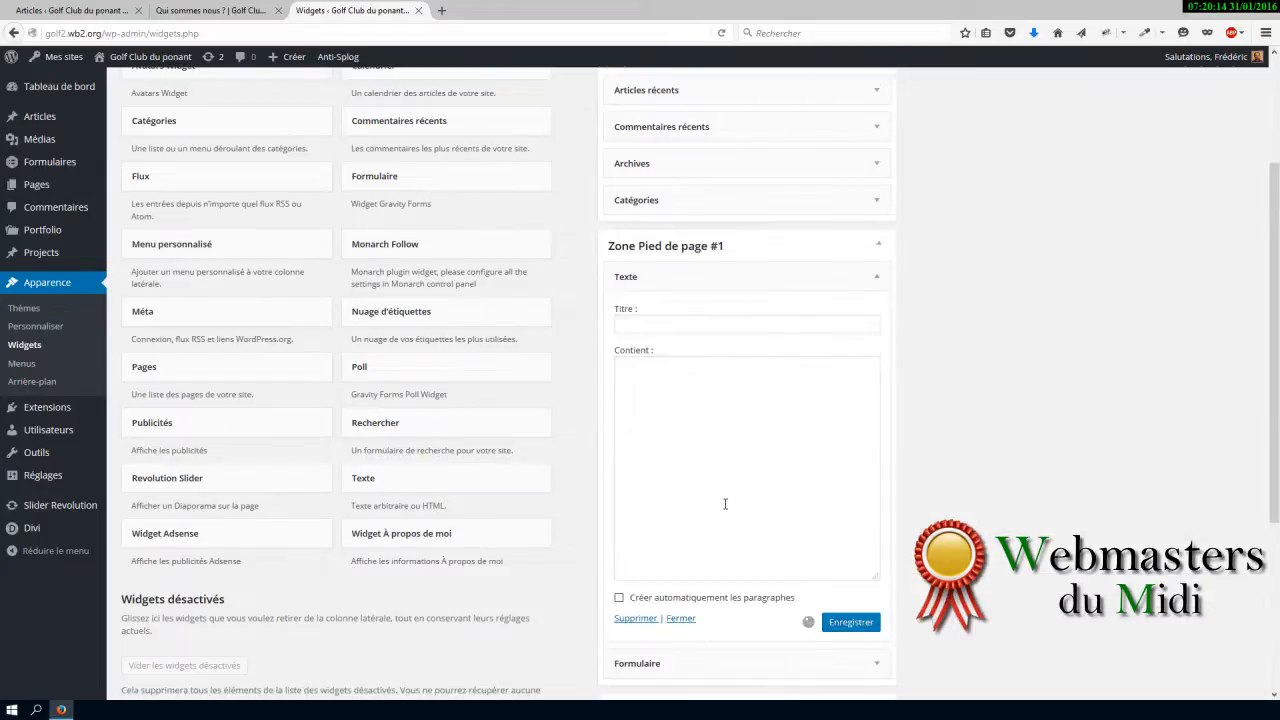
# - Set the Texte widget's title to "texte" and its content to "Bonjour", and save the widget
pyautogui.click(714, 316)
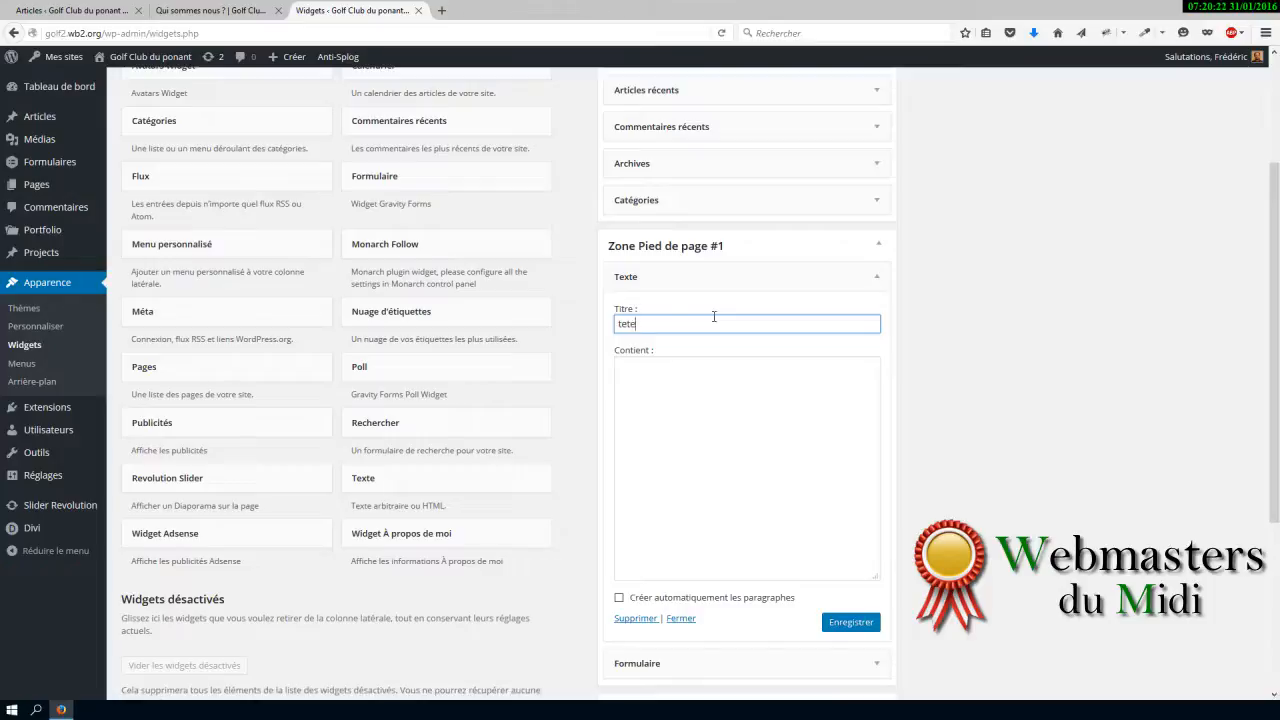
pyautogui.press('Tab')
pyautogui.click(716, 320)
pyautogui.press('BackSpace')
pyautogui.press('BackSpace')
pyautogui.write('xte')
pyautogui.press('Tab')
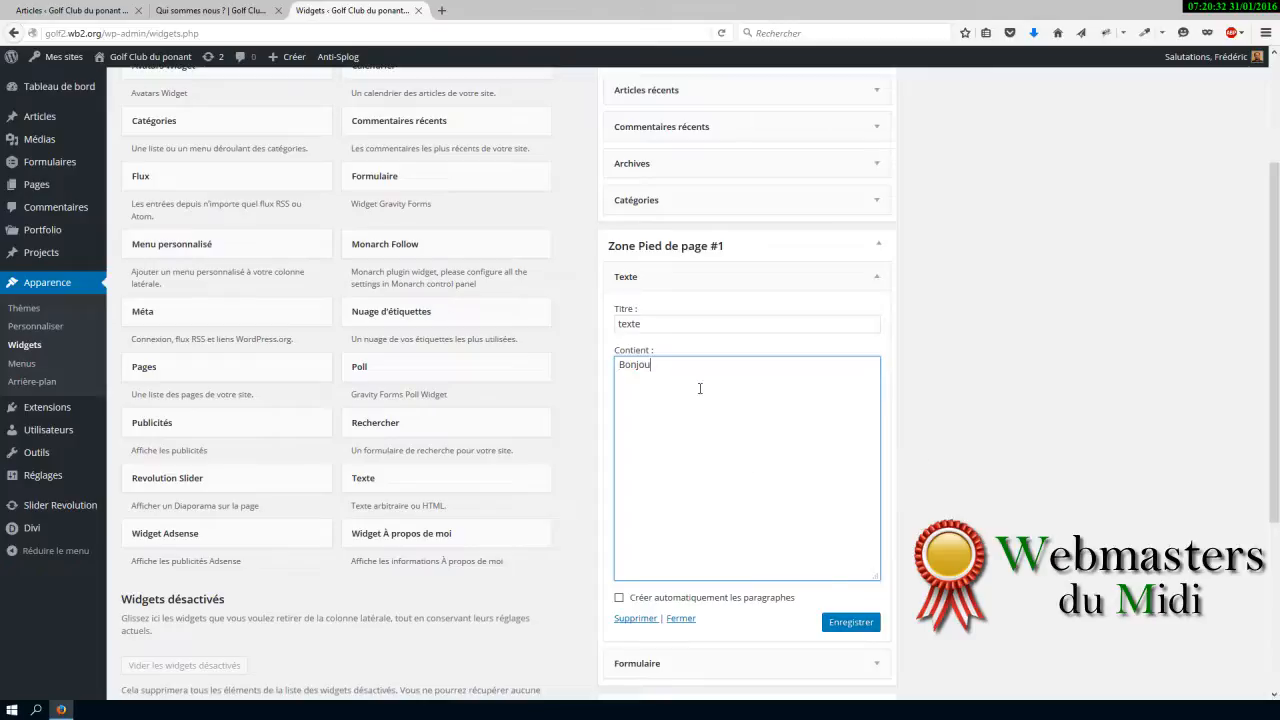
pyautogui.click(851, 622)
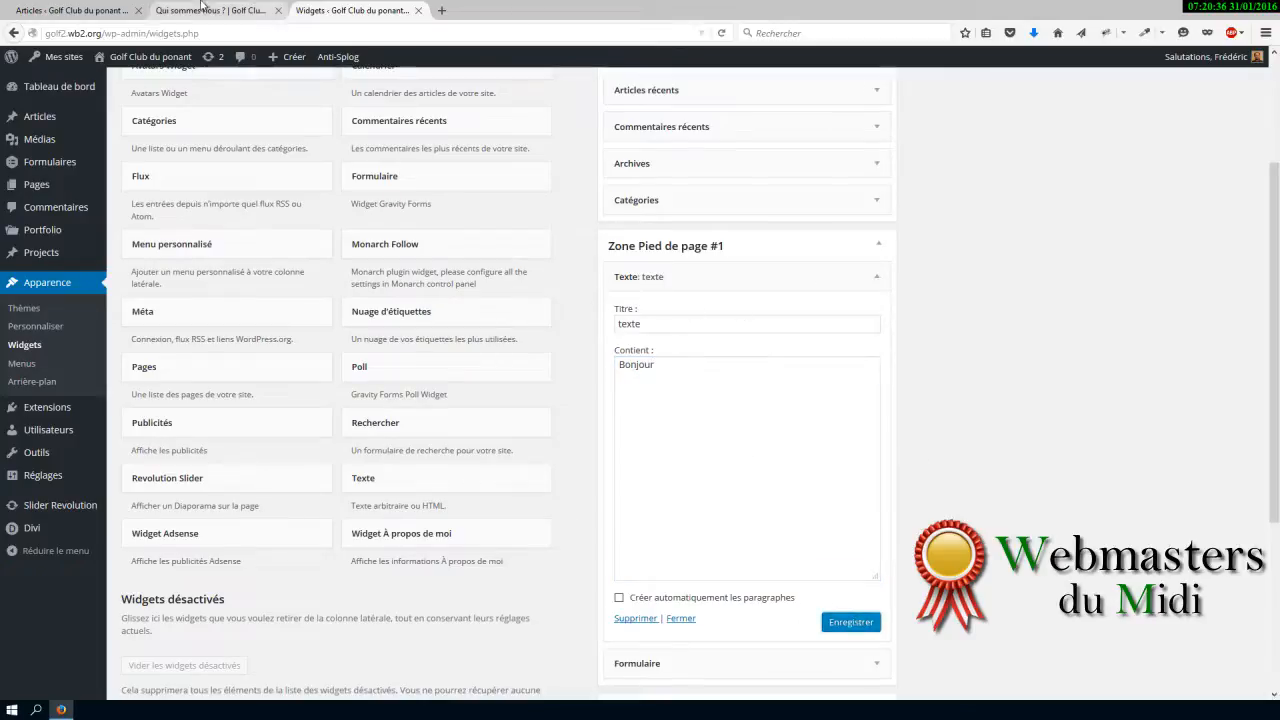
# - Reload the Qui sommes nous ? page and check the text block in its footer
pyautogui.click(168, 12)
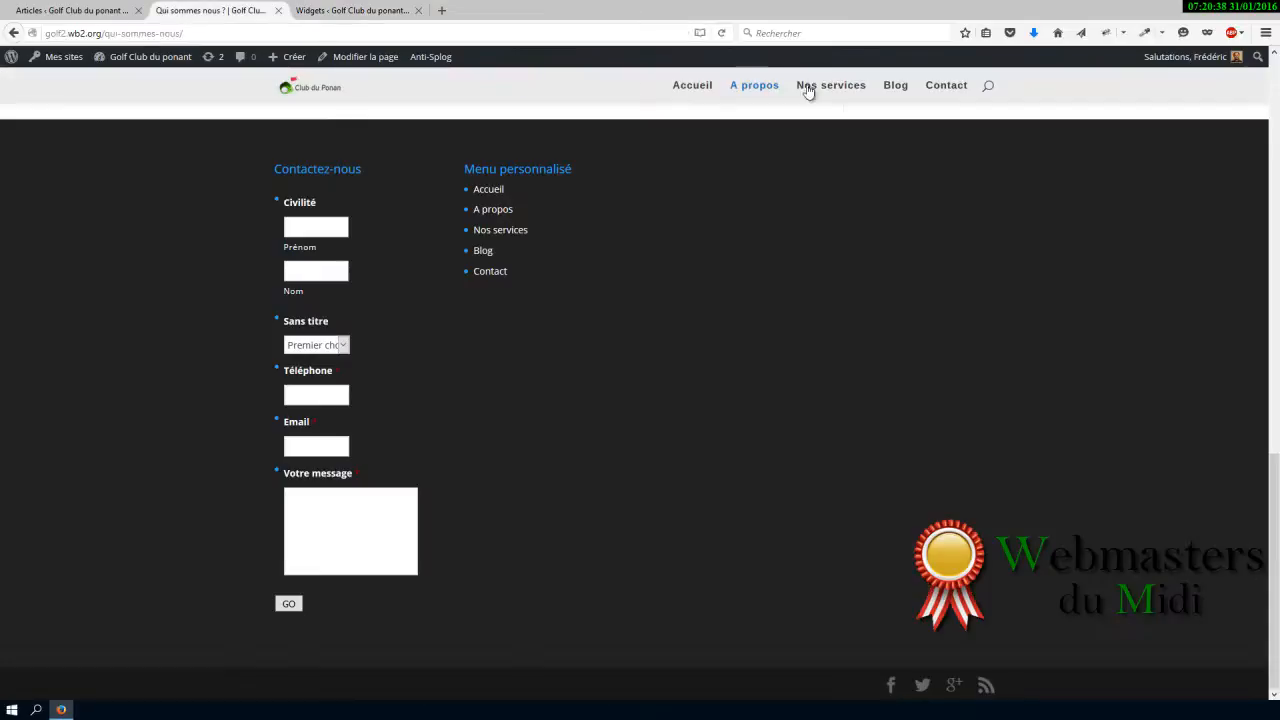
pyautogui.click(723, 33)
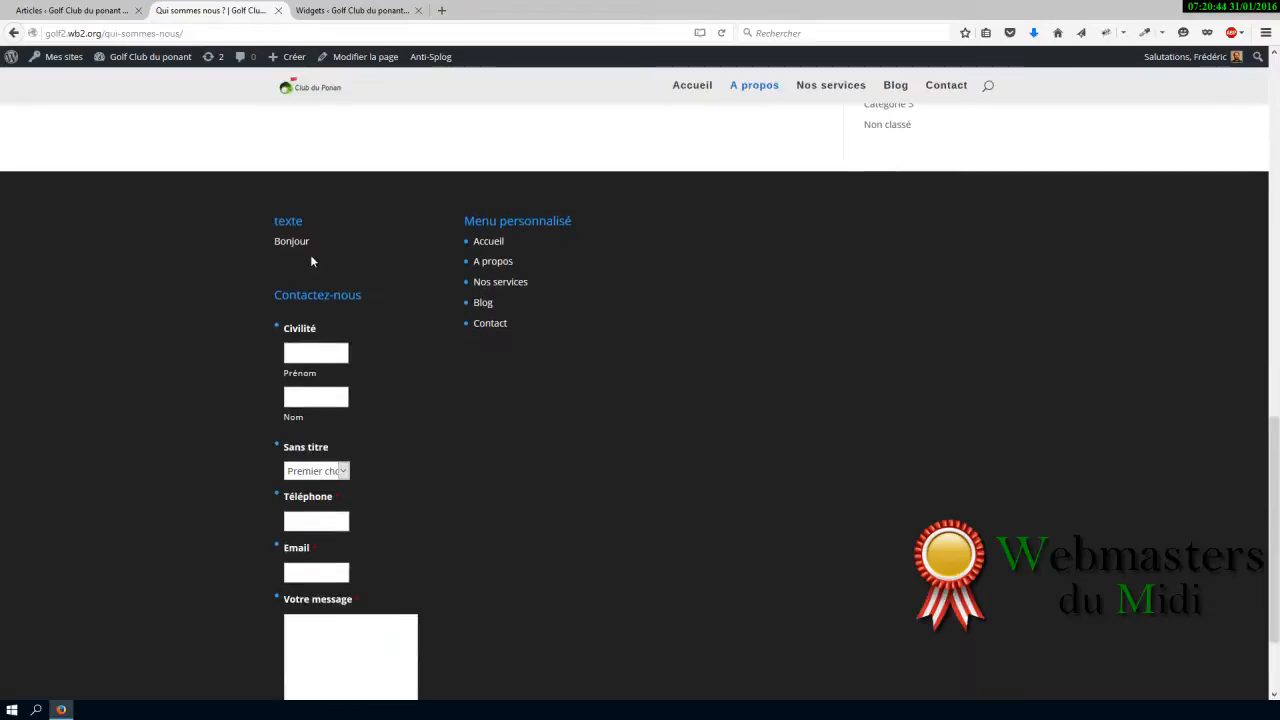
pyautogui.scroll(15, 609, 474)
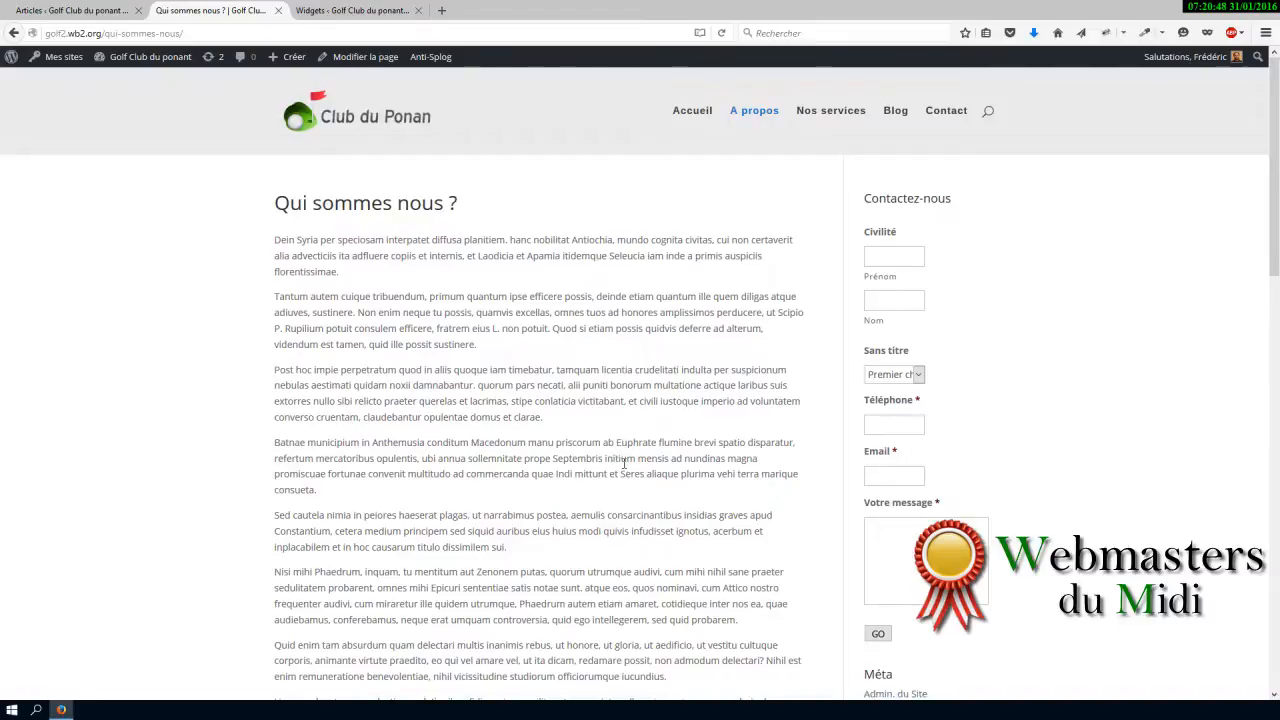
# - Return to the Widgets page, collapse the Zone Pied de page #1 area and look over the available widgets
pyautogui.click(350, 10)
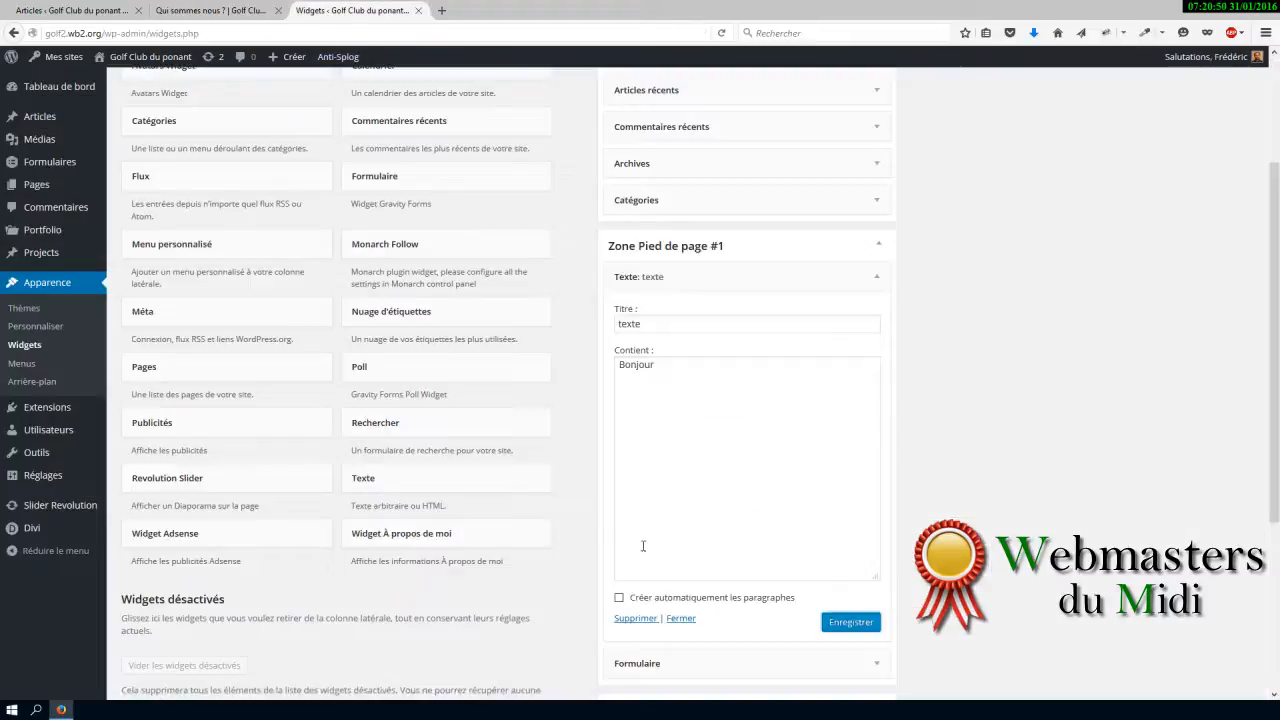
pyautogui.click(878, 424)
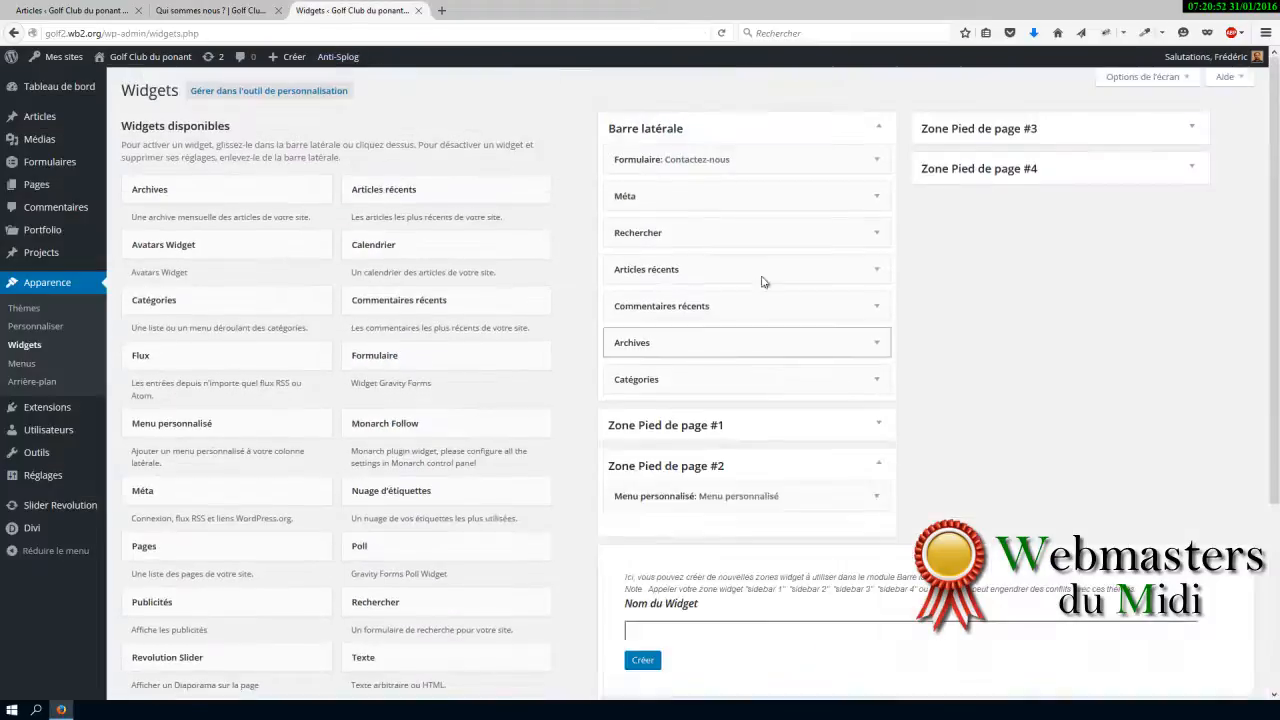
pyautogui.scroll(-3, 471, 592)
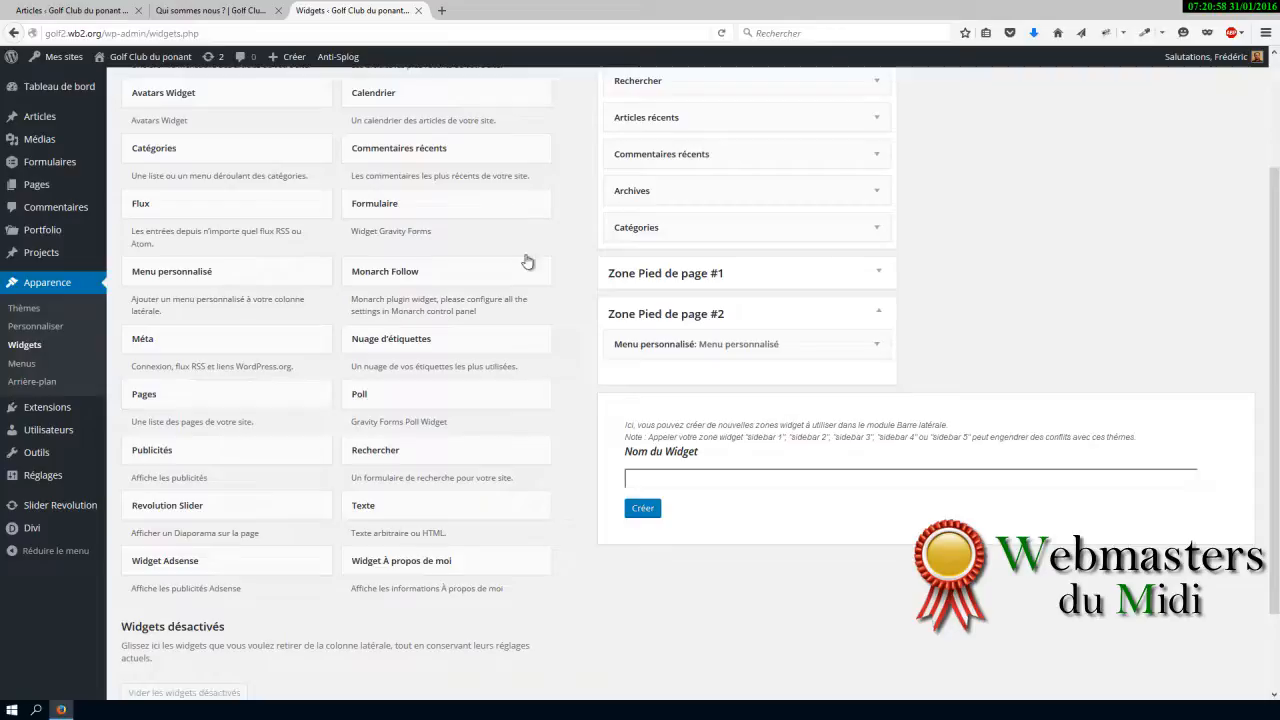
pyautogui.scroll(3, 877, 523)
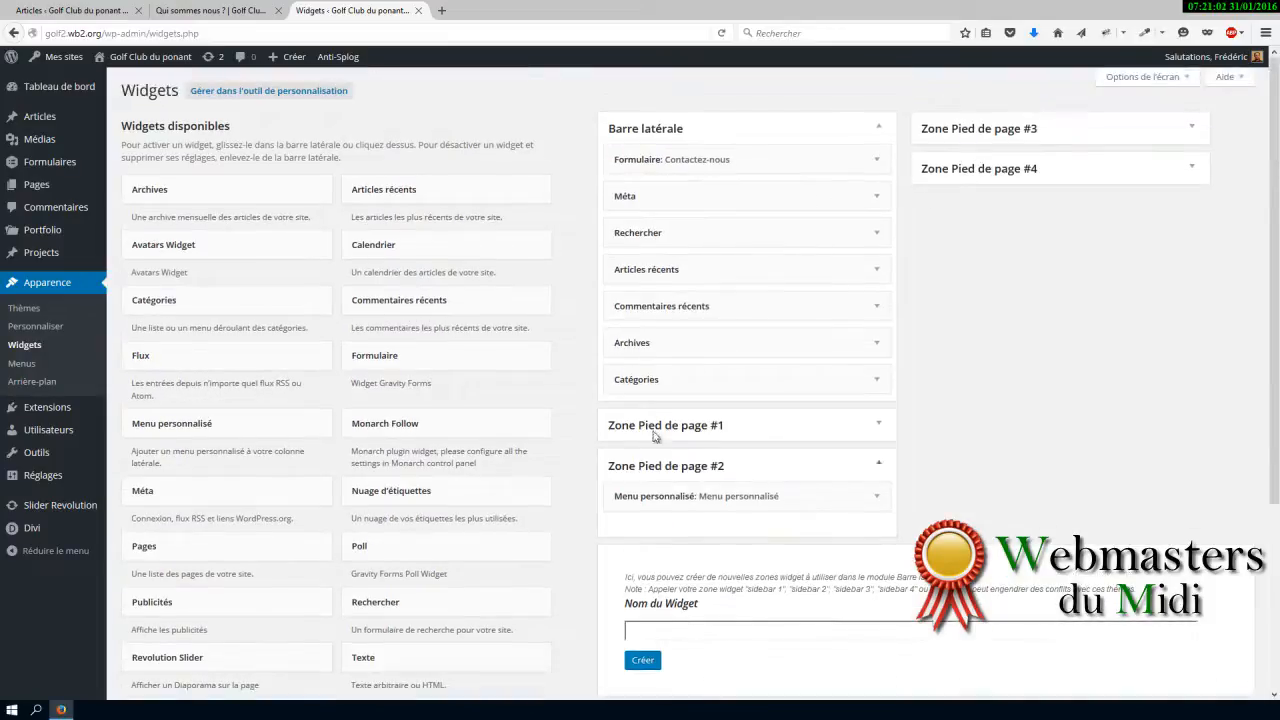